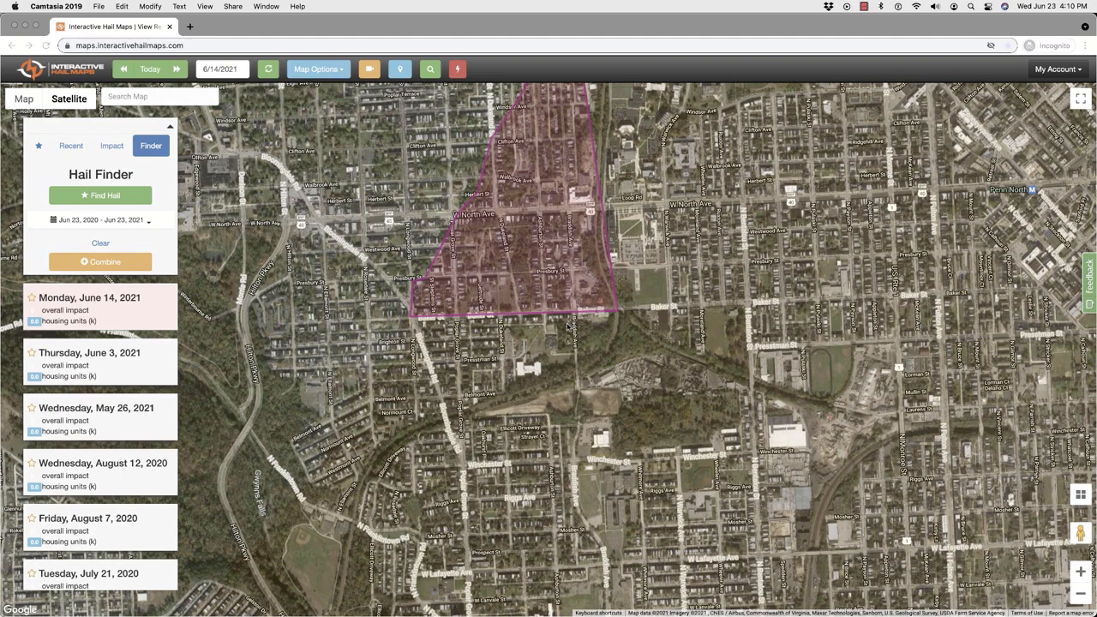
Enable drawing of sales territories and trace a first boundary edge along Baker St, below the pink territory.
{"action": "scroll", "coordinate": [421, 367], "scroll_direction": "down", "scroll_amount": 2}
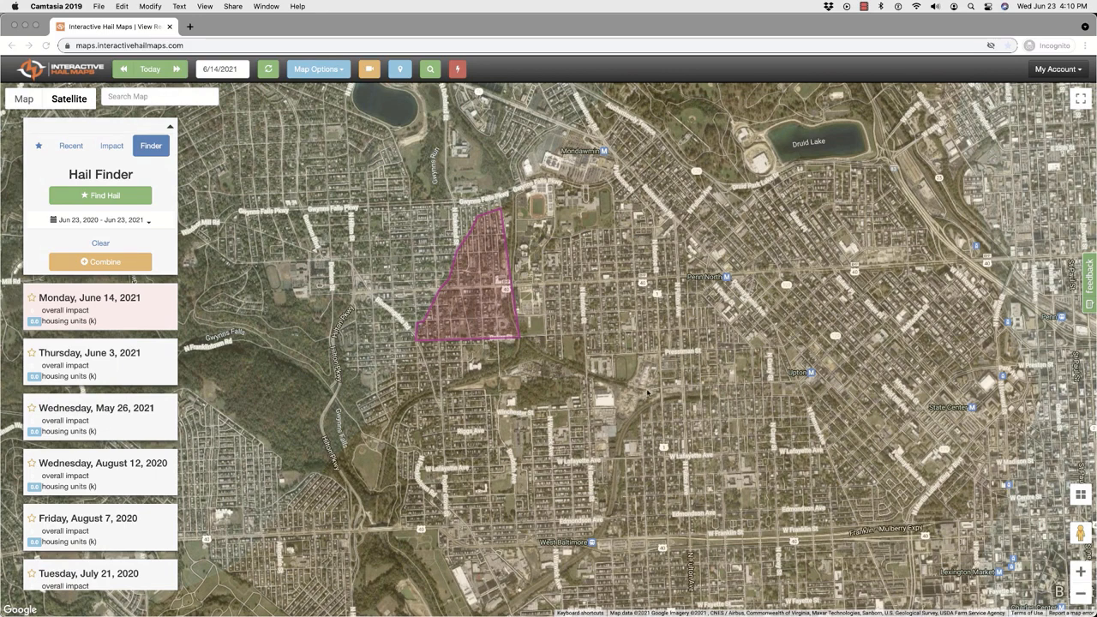
{"action": "left_click", "coordinate": [475, 377]}
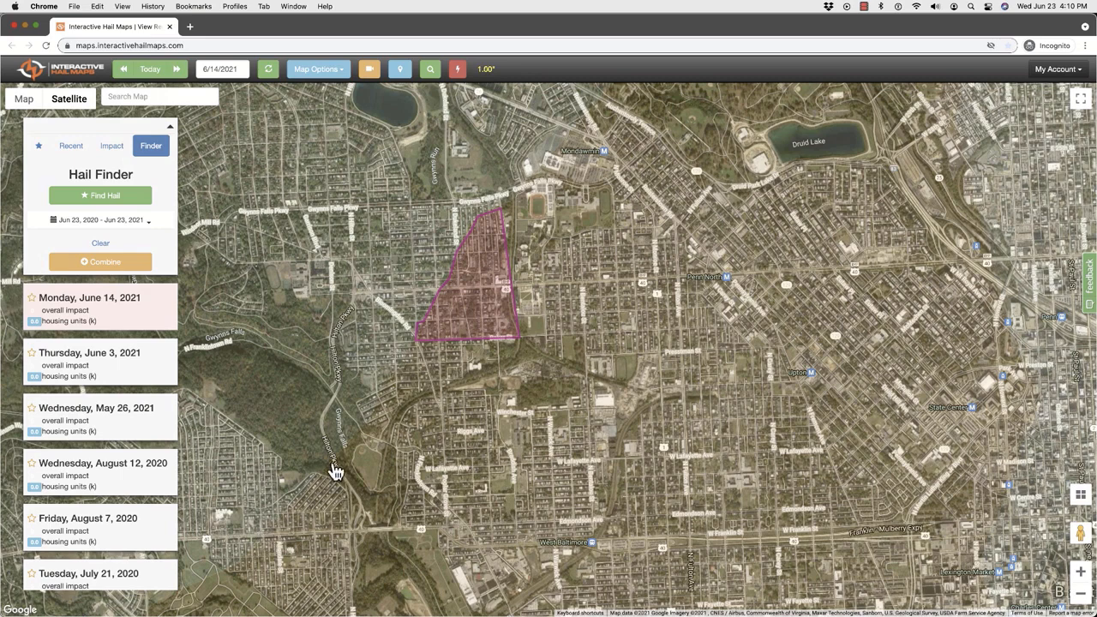
{"action": "left_click", "coordinate": [310, 75]}
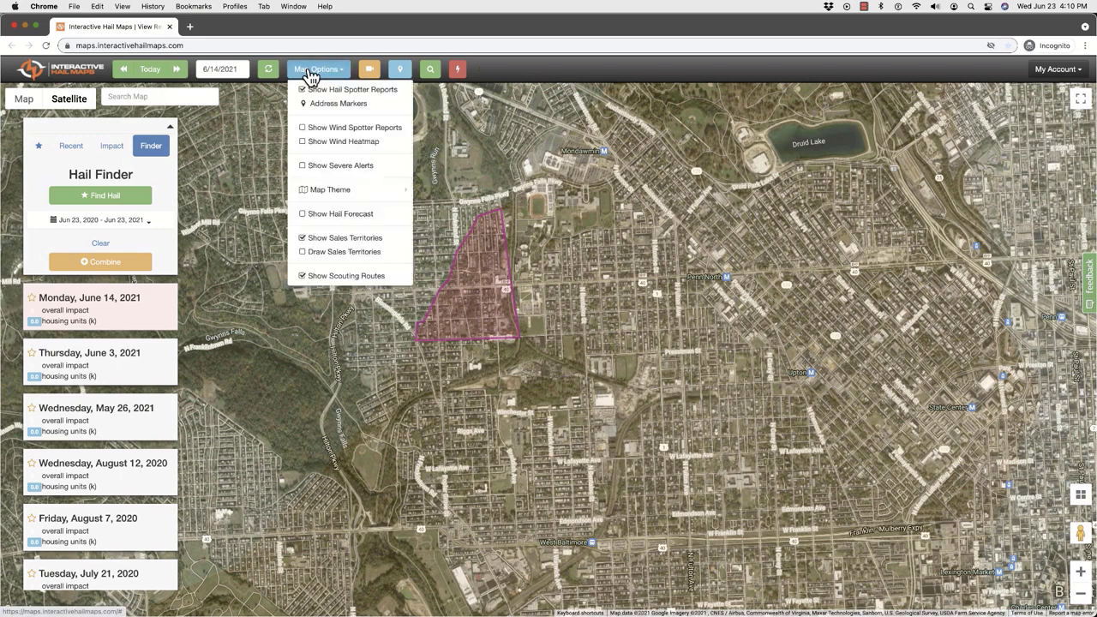
{"action": "left_click", "coordinate": [328, 253]}
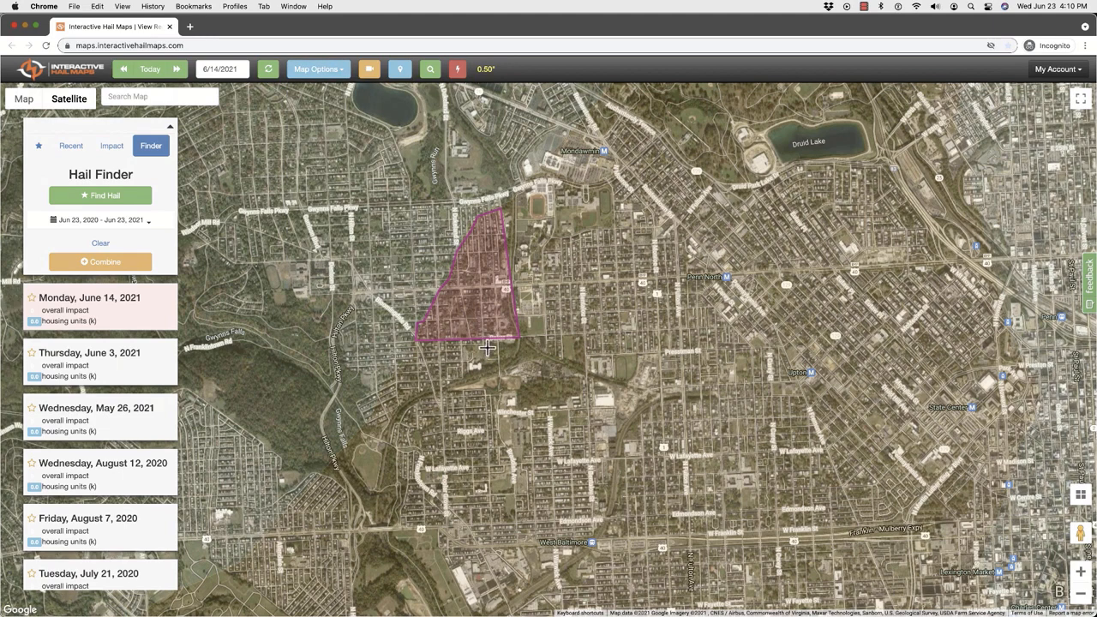
{"action": "scroll", "coordinate": [493, 344], "scroll_direction": "up", "scroll_amount": 3}
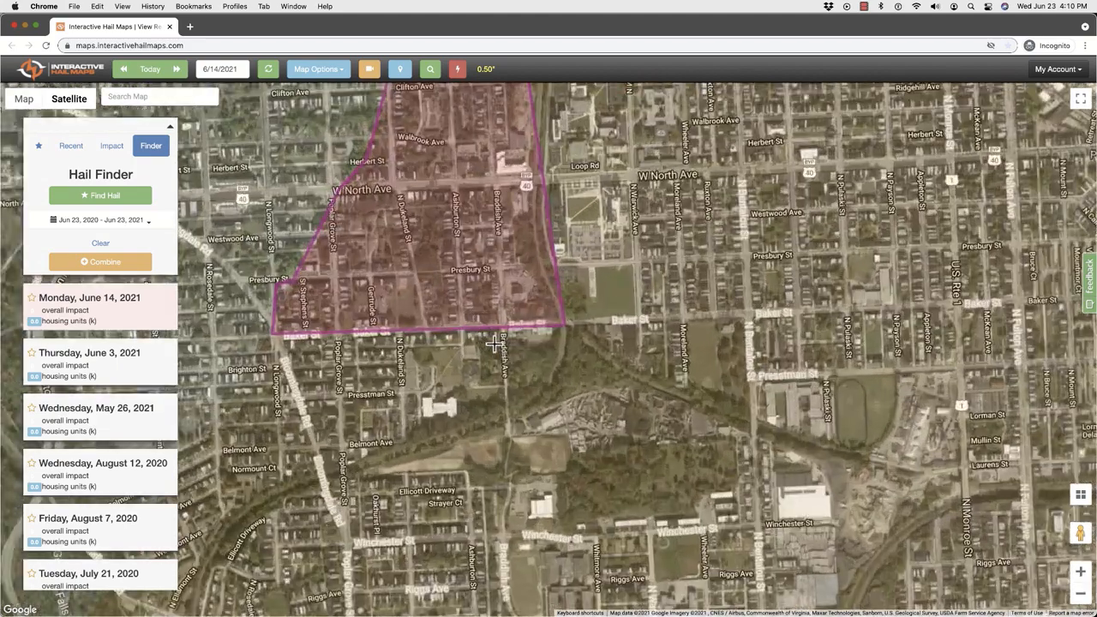
{"action": "scroll", "coordinate": [492, 345], "scroll_direction": "up", "scroll_amount": 2}
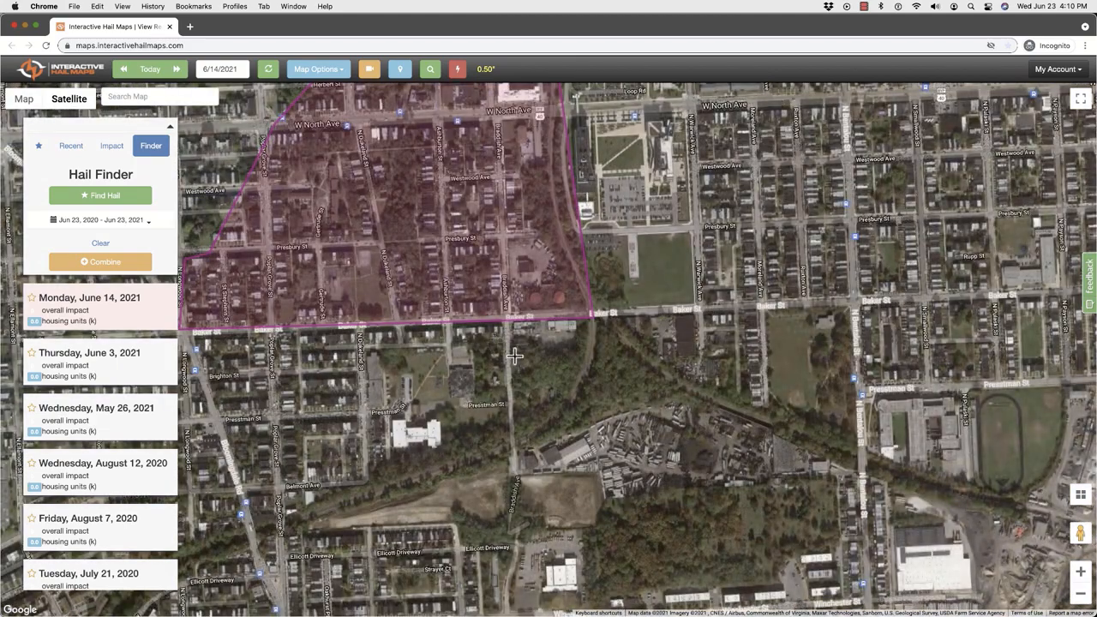
{"action": "left_click", "coordinate": [592, 319]}
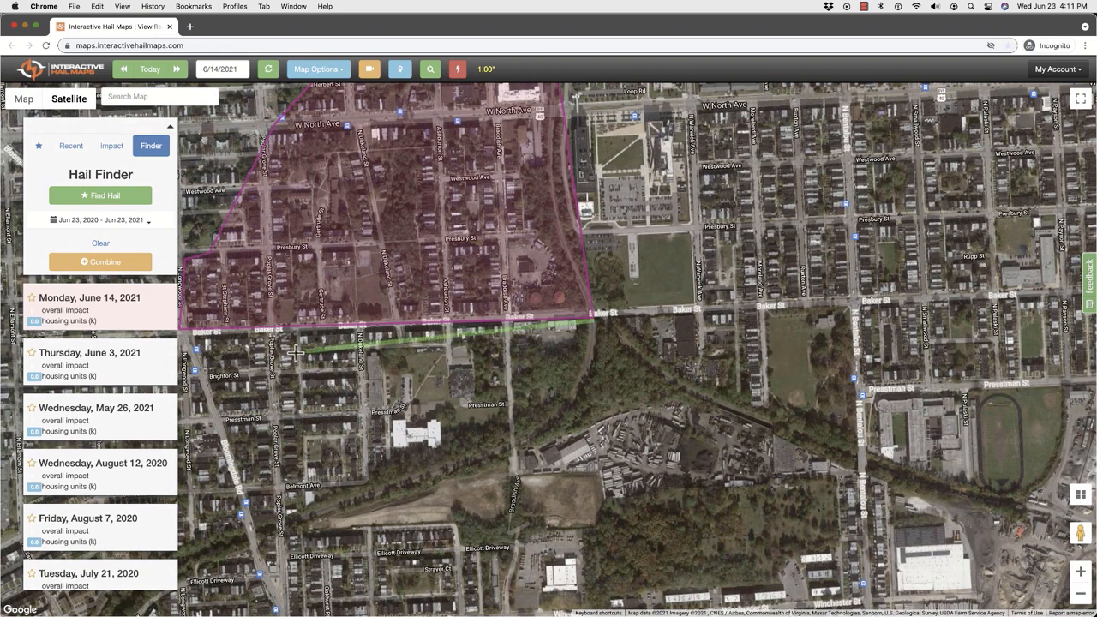
{"action": "left_click", "coordinate": [190, 335]}
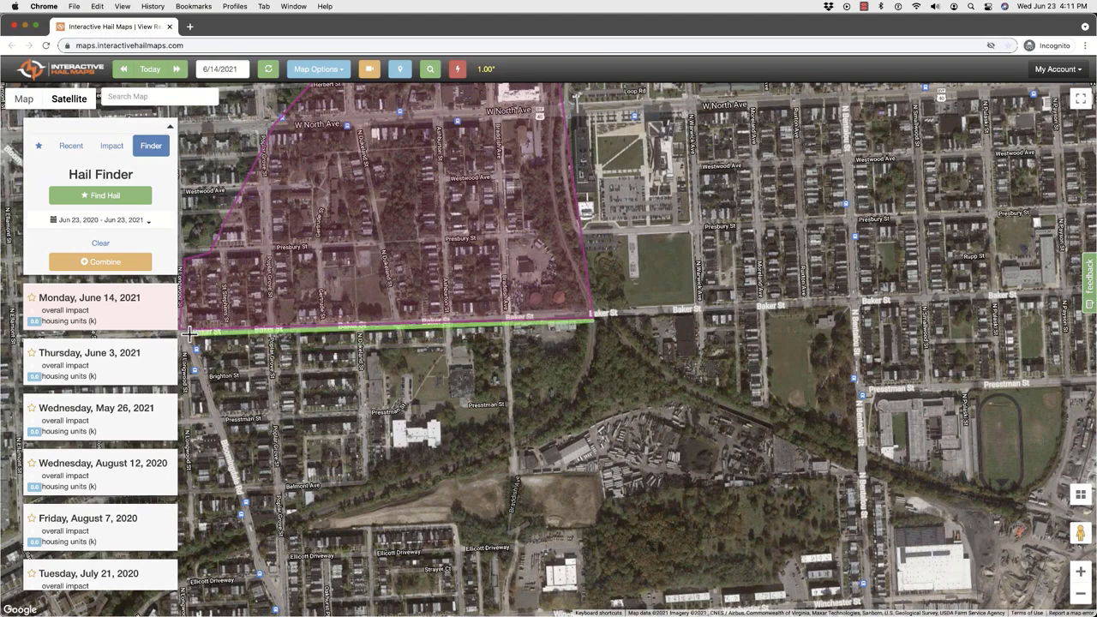
{"action": "mouse_move", "coordinate": [190, 334]}
{"action": "left_mouse_down"}
{"action": "mouse_move", "coordinate": [445, 274]}
{"action": "mouse_move", "coordinate": [486, 227]}
{"action": "left_mouse_up"}
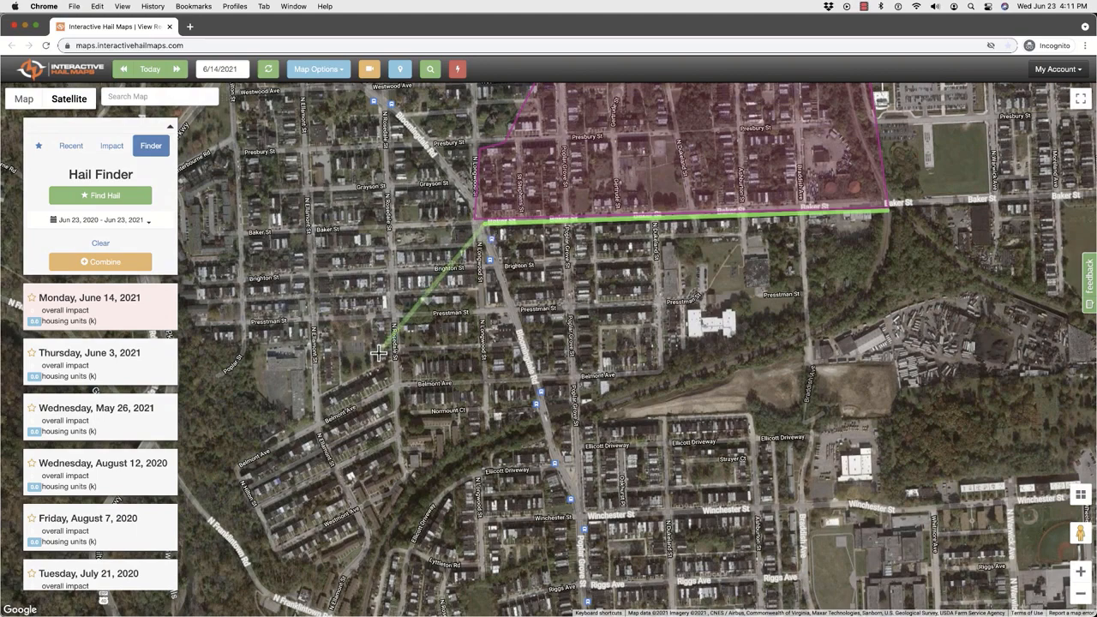
Trace the rest of the territory boundary southwest from Baker St, around the West Baltimore area and back north, and close the shape.
{"action": "scroll", "coordinate": [386, 356], "scroll_direction": "down", "scroll_amount": 2}
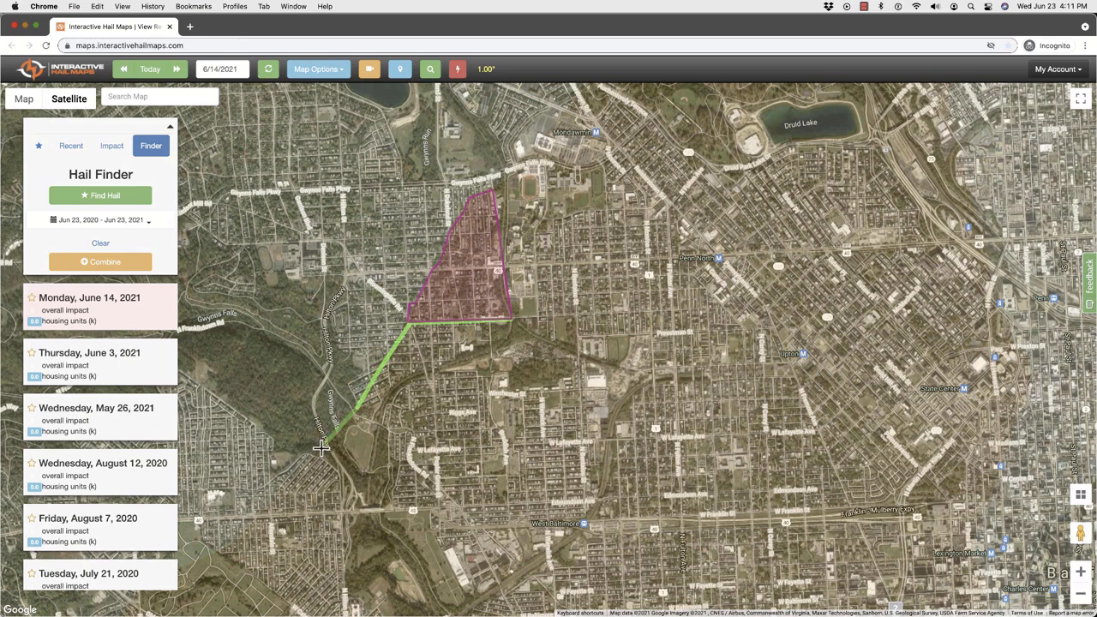
{"action": "left_click", "coordinate": [355, 409]}
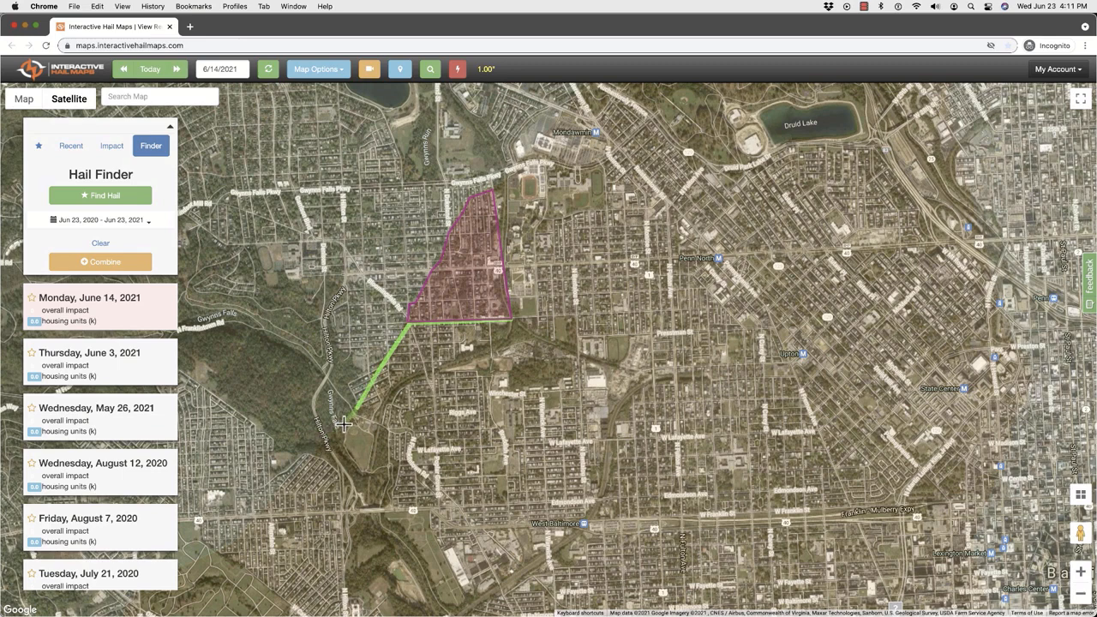
{"action": "left_click", "coordinate": [354, 511]}
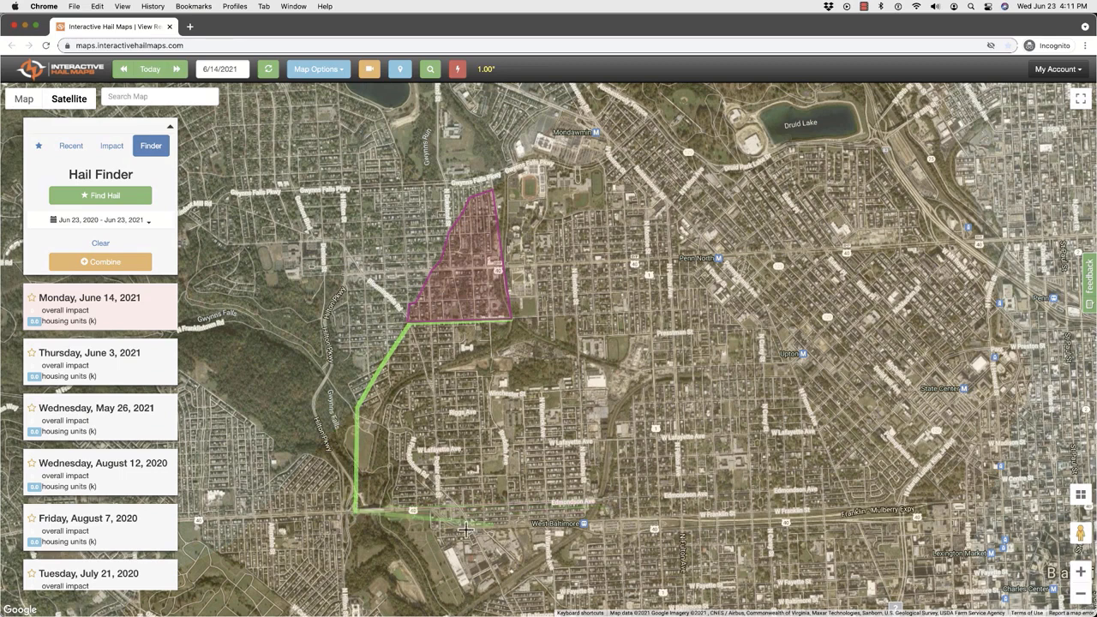
{"action": "left_click", "coordinate": [445, 550]}
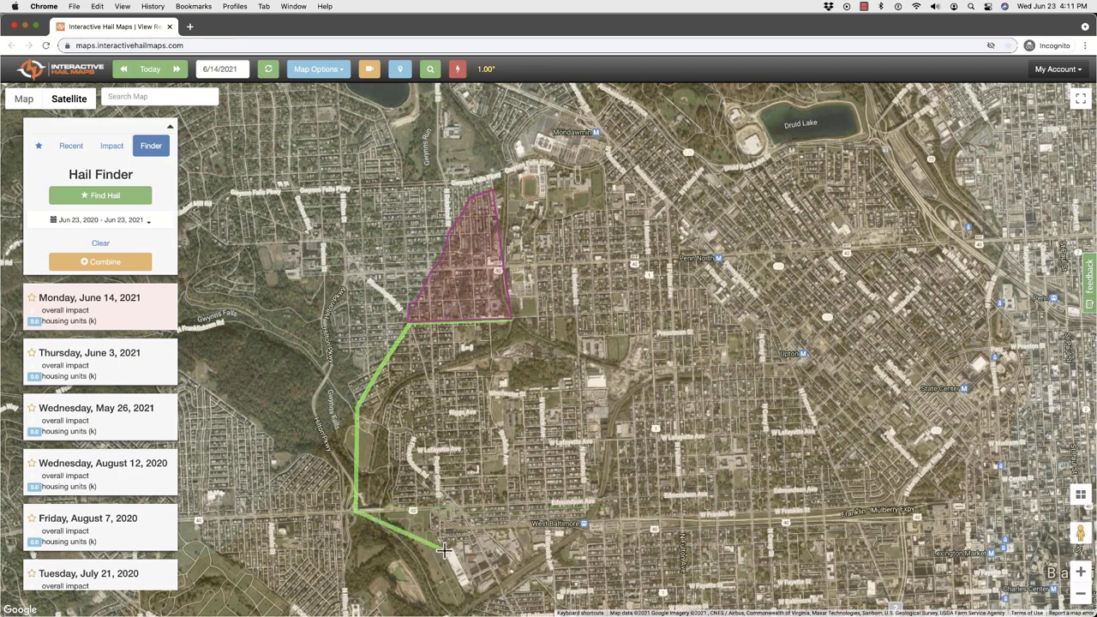
{"action": "left_click", "coordinate": [515, 527]}
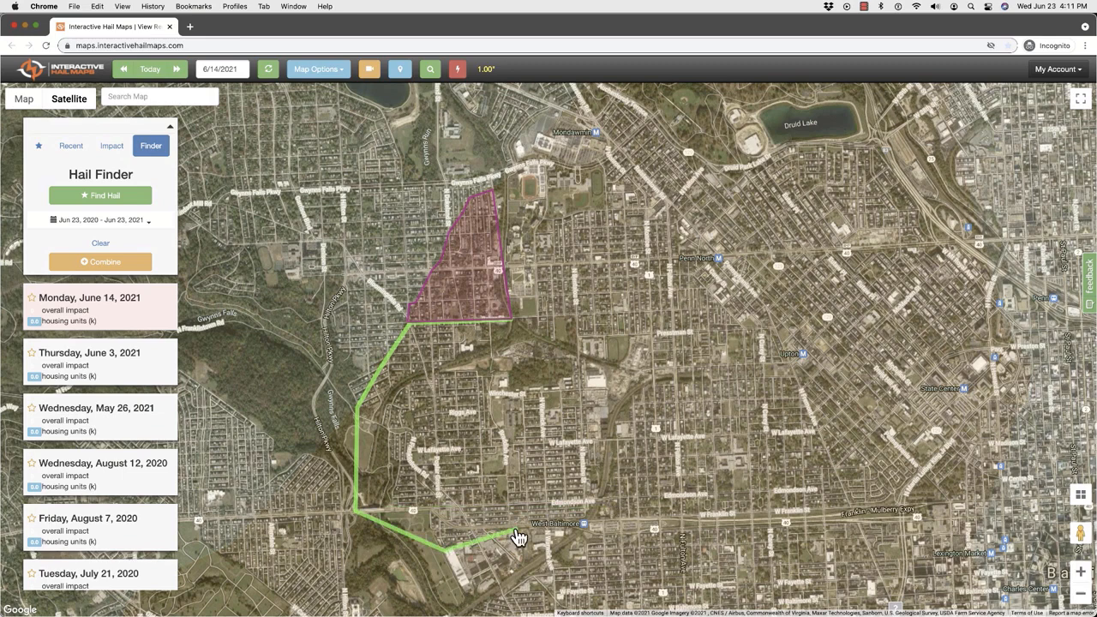
{"action": "left_click", "coordinate": [589, 524]}
{"action": "left_click", "coordinate": [617, 434]}
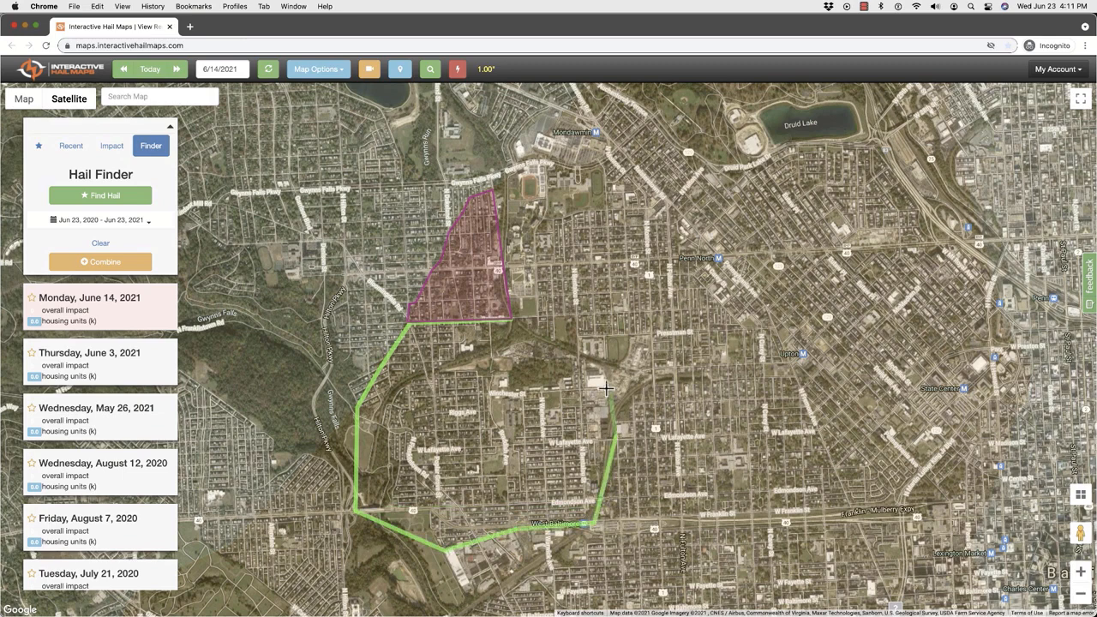
{"action": "left_click", "coordinate": [574, 317]}
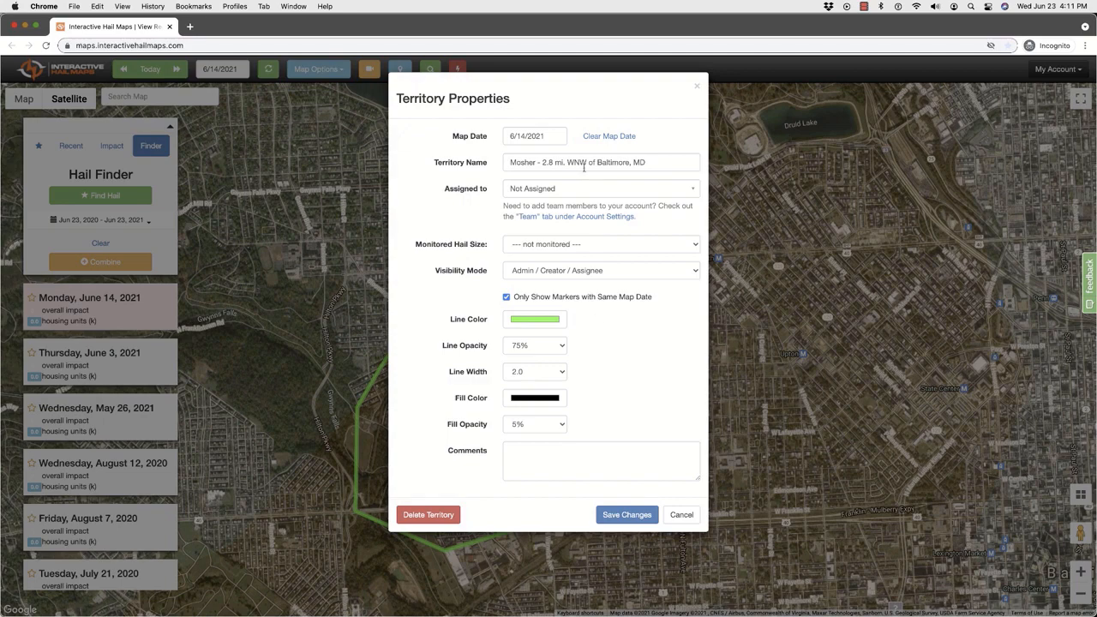
Name the territory 1"Hail June 14 2021 - #2, set line width 4.0 and a green fill at 20% opacity, and save it.
{"action": "left_click_drag", "start_coordinate": [654, 163], "coordinate": [493, 166]}
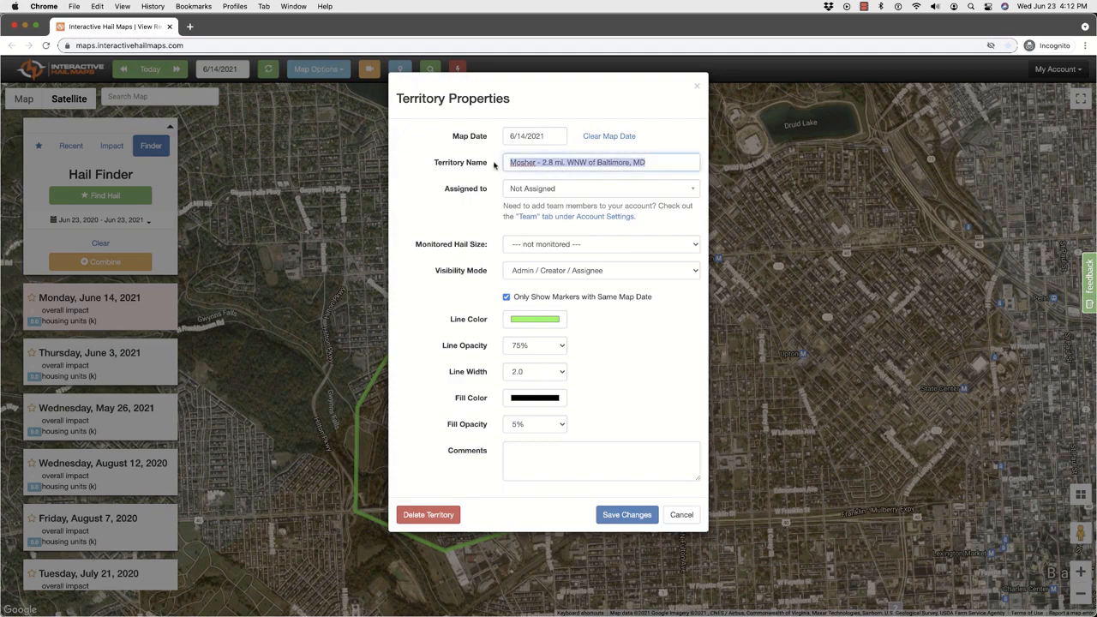
{"action": "type", "text": "1"}
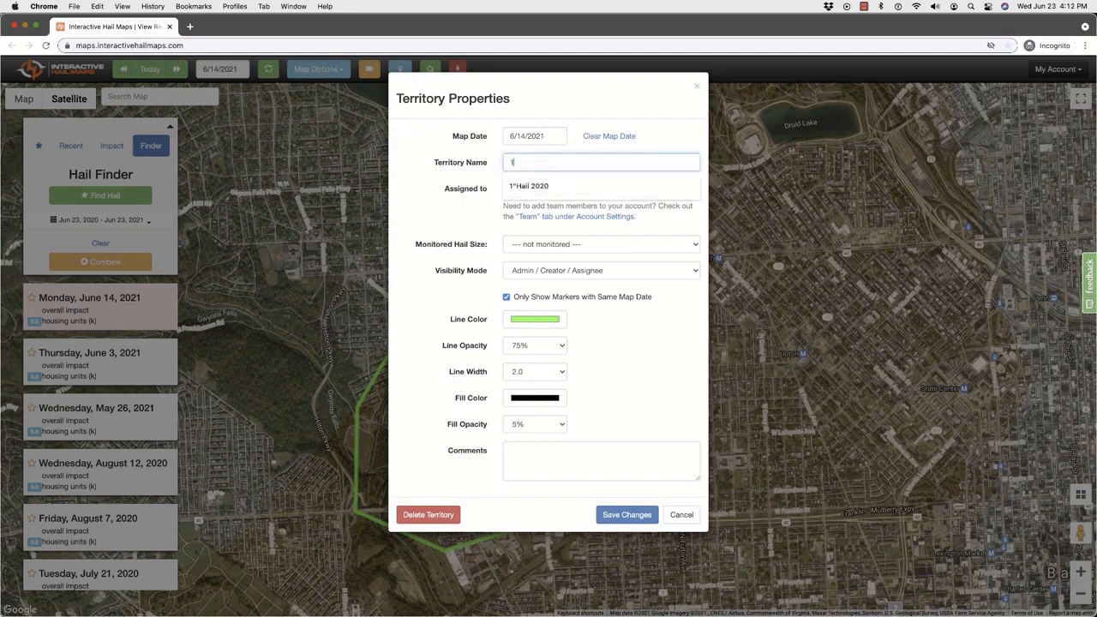
{"action": "left_click", "coordinate": [516, 186]}
{"action": "key", "text": "BackSpace"}
{"action": "type", "text": "1\"Hail "}
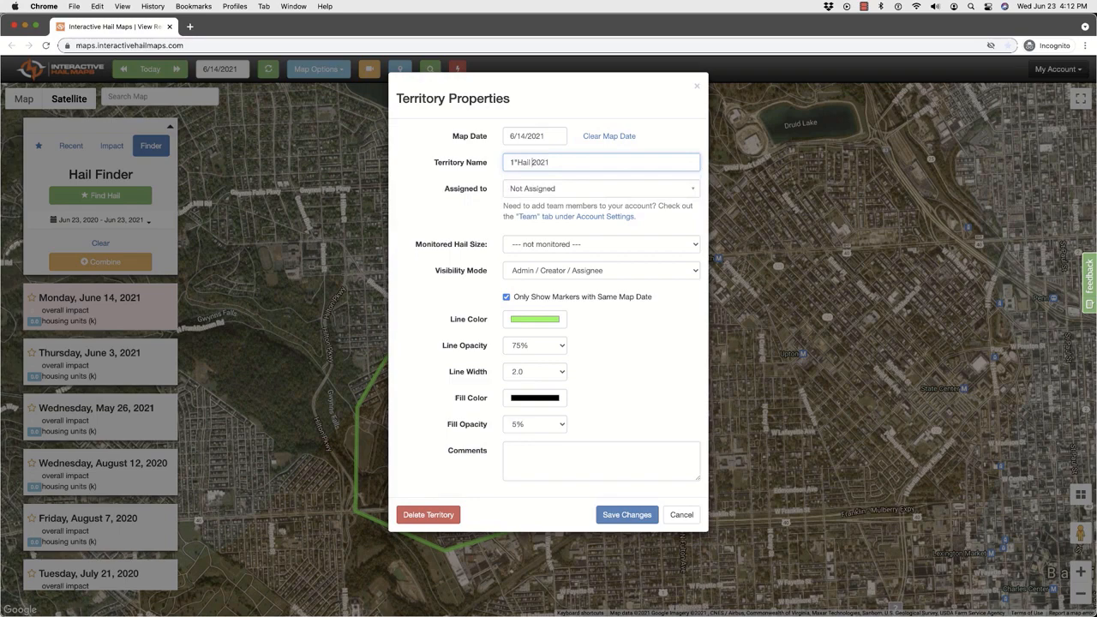
{"action": "type", "text": "June 14"}
{"action": "left_click", "coordinate": [528, 400]}
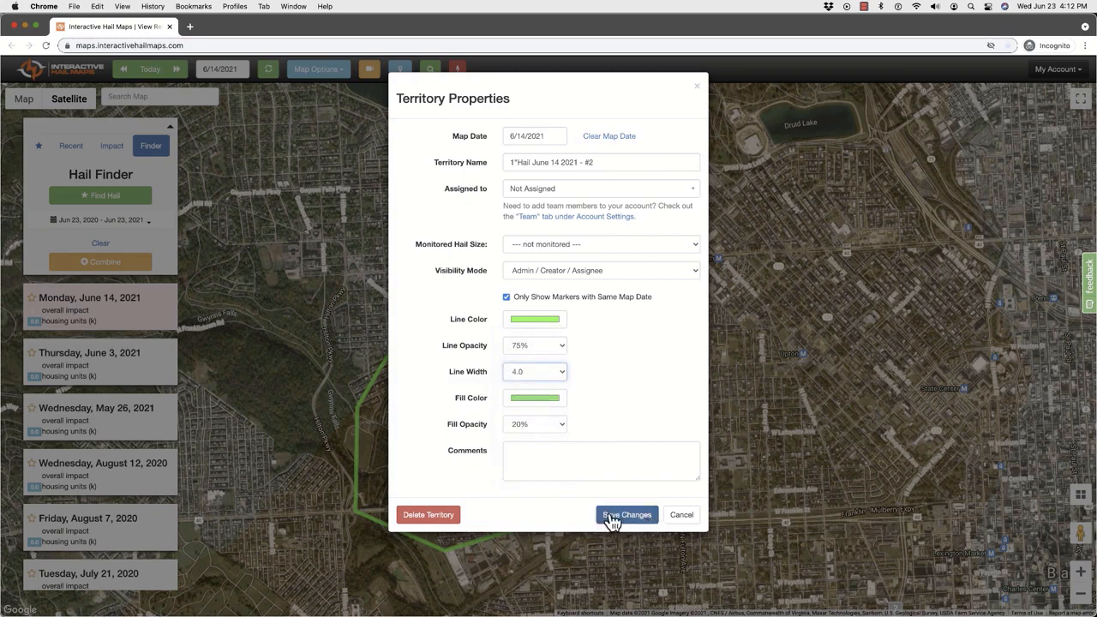
{"action": "left_click", "coordinate": [625, 516]}
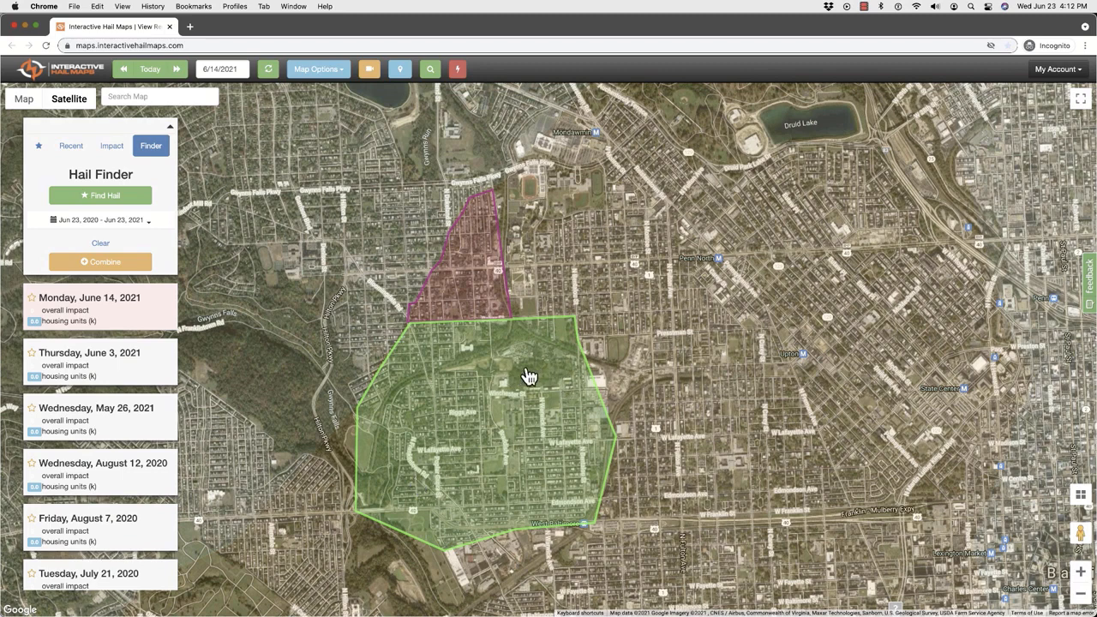
Retrieve the contact data for the new green territory, agreeing to the terms and leaving the Do Not Call account number blank.
{"action": "left_click", "coordinate": [498, 350]}
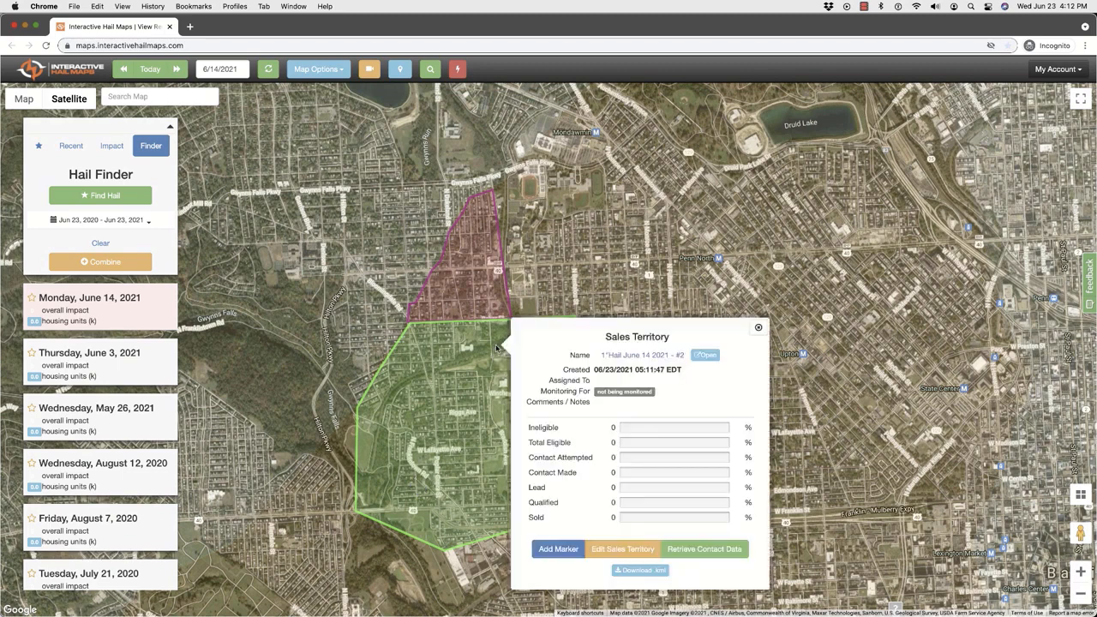
{"action": "left_click", "coordinate": [708, 549]}
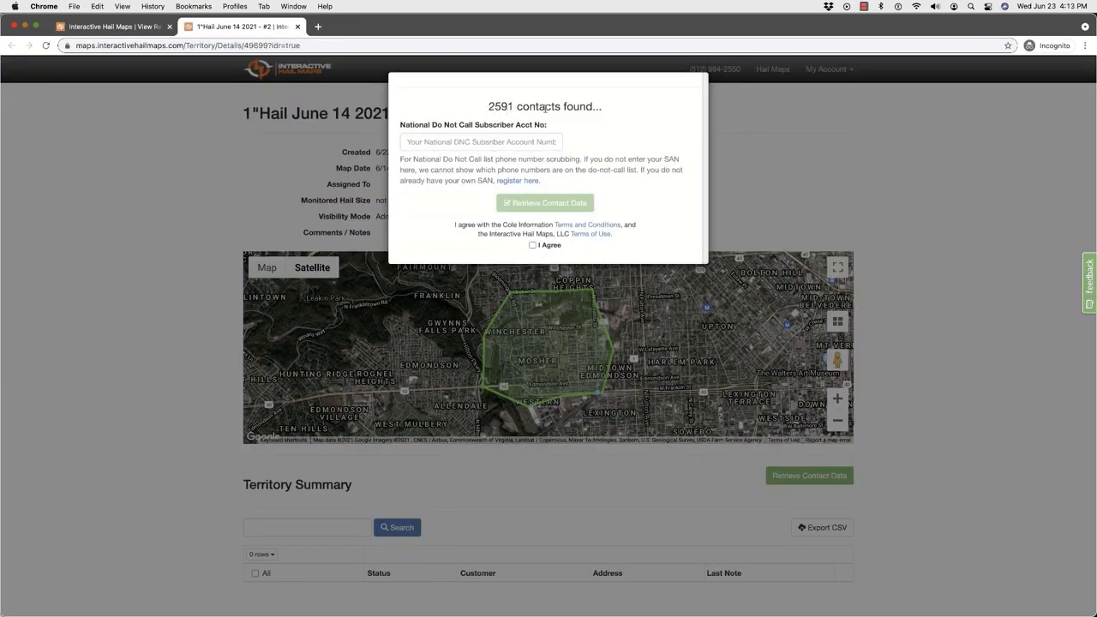
{"action": "left_click", "coordinate": [532, 245]}
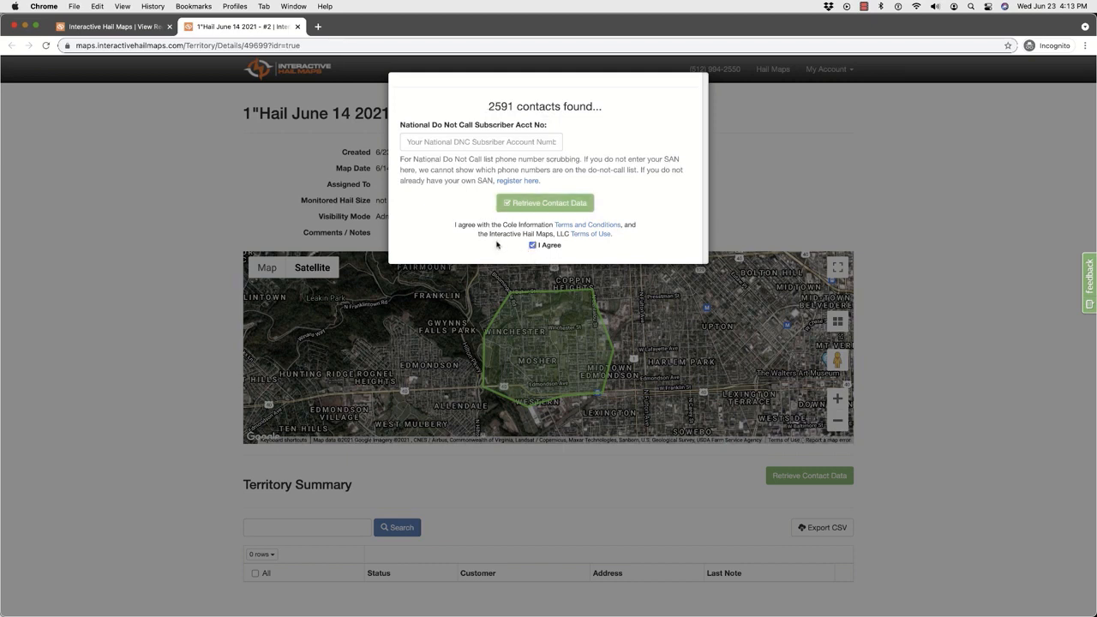
{"action": "left_click", "coordinate": [531, 205]}
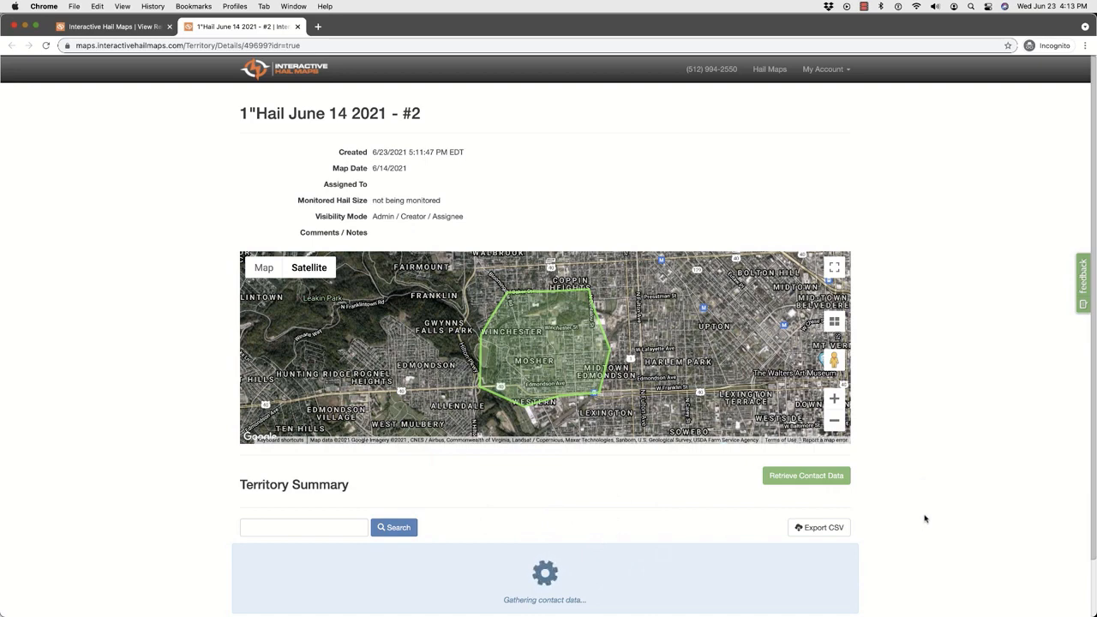
Look through the customers, phone details and addresses in the retrieved contact list under Territory Summary.
{"action": "scroll", "coordinate": [925, 518], "scroll_direction": "down", "scroll_amount": 2}
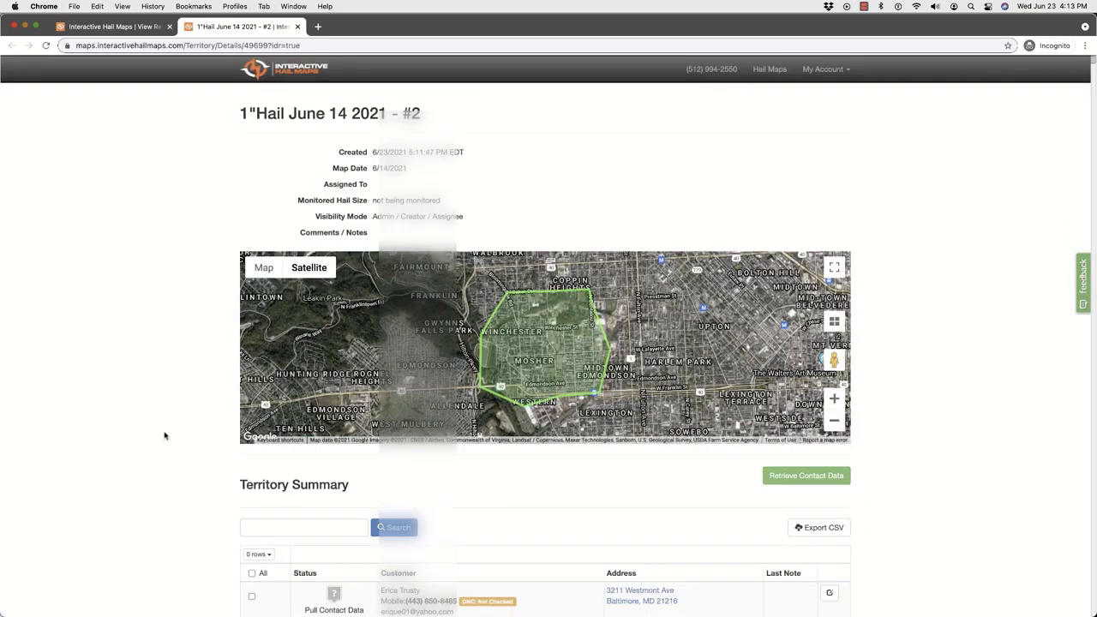
{"action": "scroll", "coordinate": [164, 435], "scroll_direction": "down", "scroll_amount": 10}
{"action": "scroll", "coordinate": [472, 387], "scroll_direction": "down", "scroll_amount": 15}
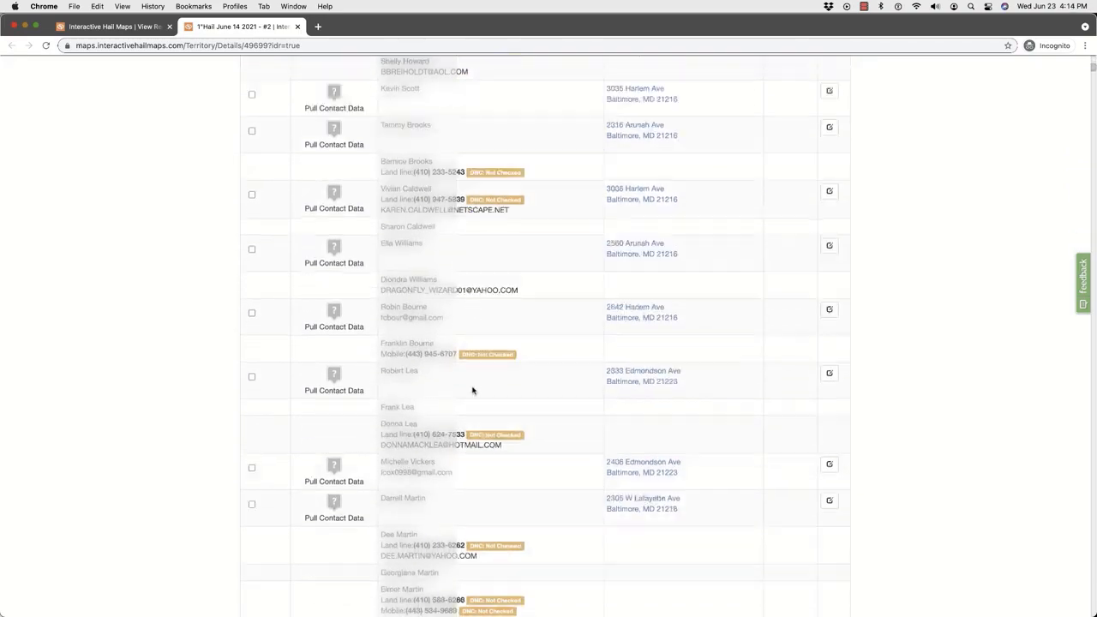
{"action": "scroll", "coordinate": [472, 391], "scroll_direction": "down", "scroll_amount": 15}
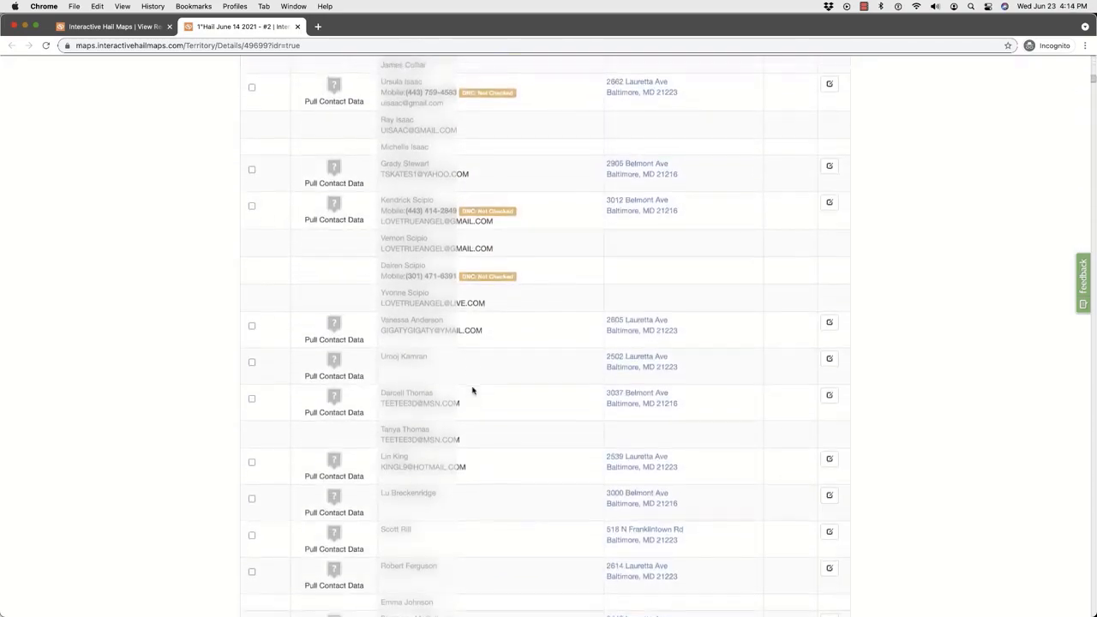
{"action": "scroll", "coordinate": [472, 390], "scroll_direction": "up", "scroll_amount": 10}
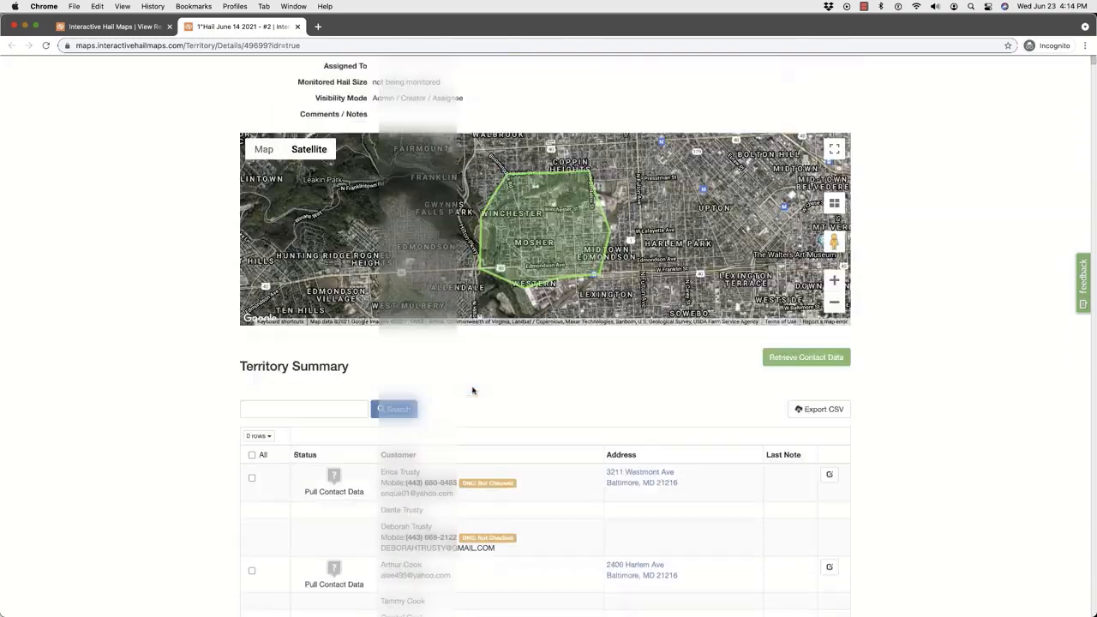
{"action": "scroll", "coordinate": [472, 390], "scroll_direction": "down", "scroll_amount": 2}
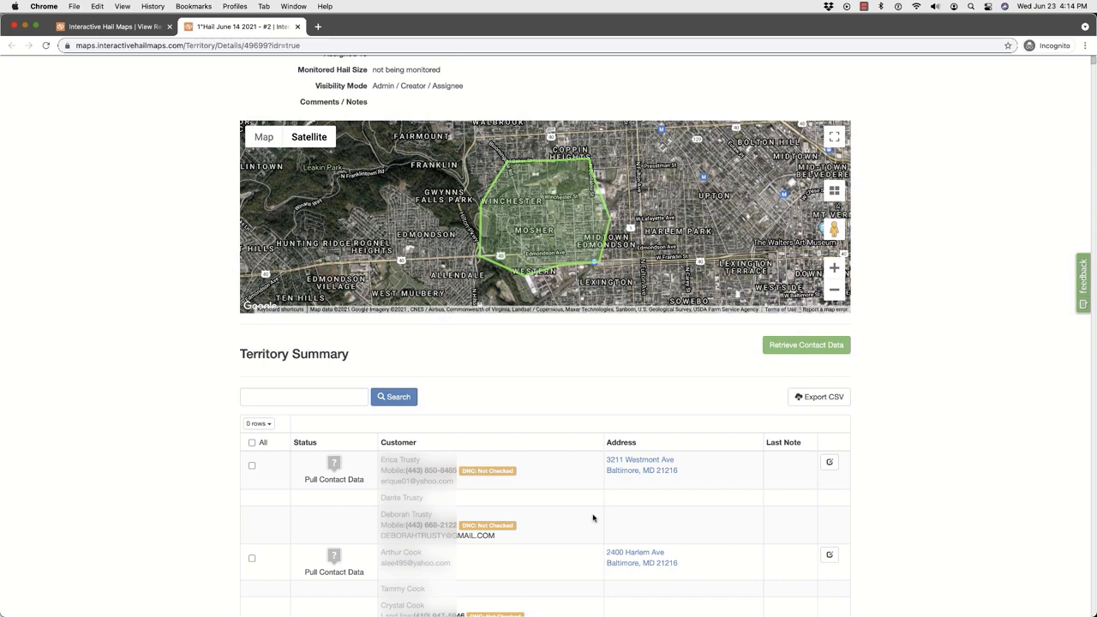
Start a third sales territory on the June 14, 2021 map, tracing its eastern edge south past the green territory's southwest corner.
{"action": "left_click", "coordinate": [127, 29]}
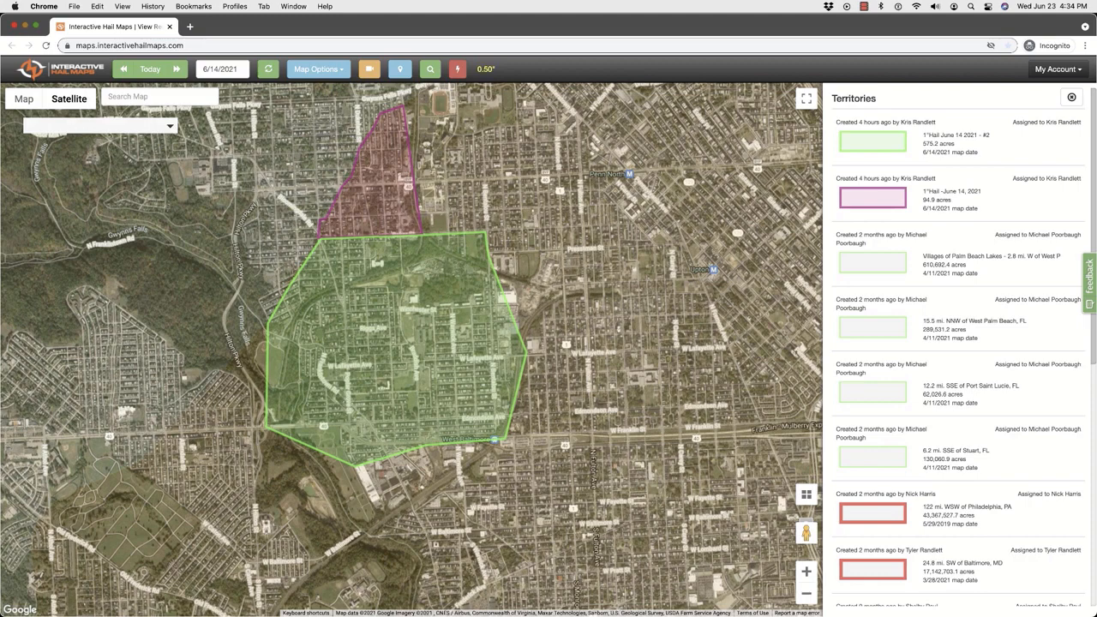
{"action": "left_click", "coordinate": [332, 79]}
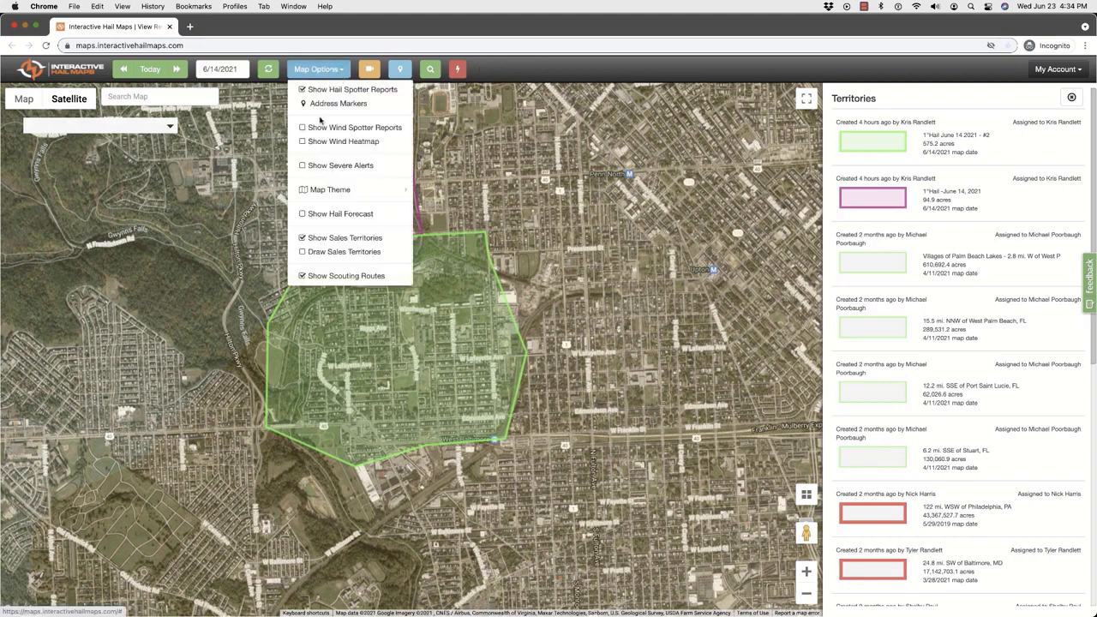
{"action": "left_click", "coordinate": [307, 250]}
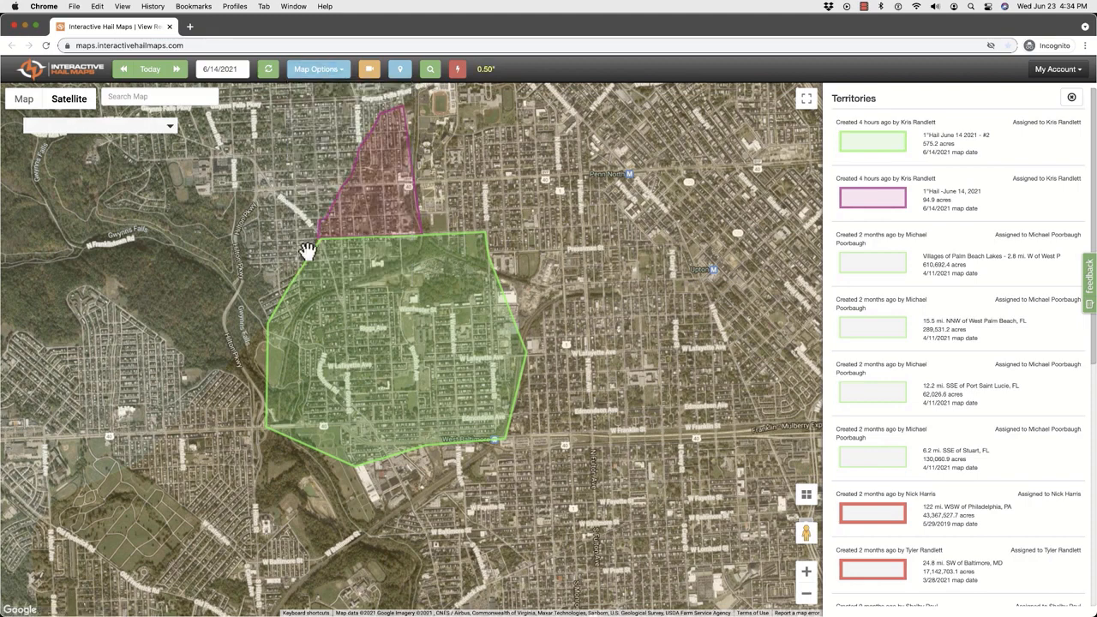
{"action": "left_click", "coordinate": [233, 360]}
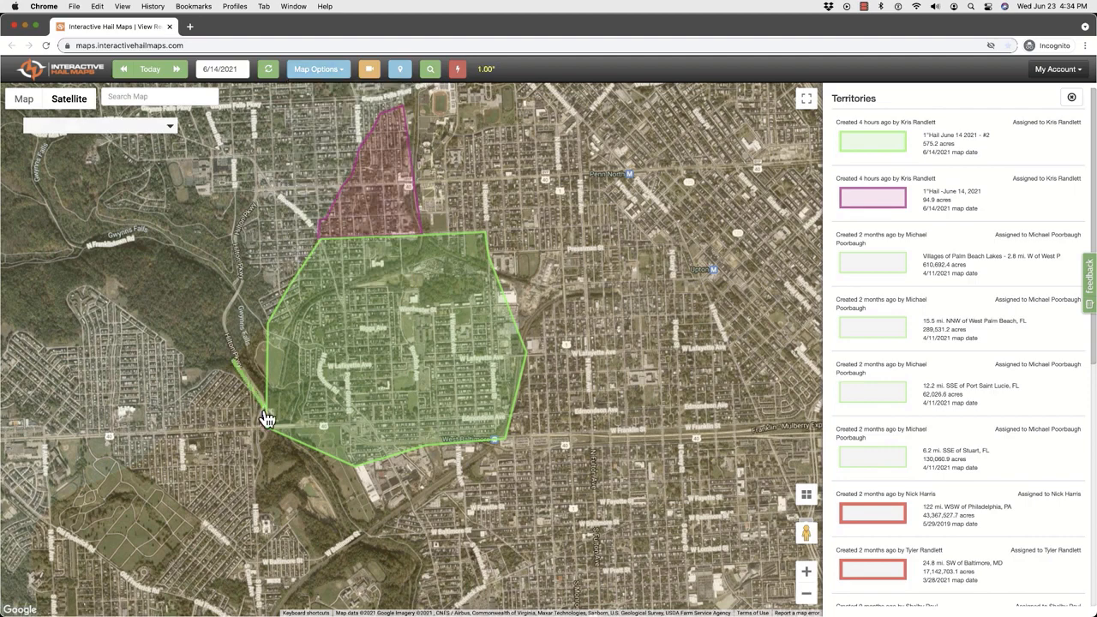
{"action": "left_click", "coordinate": [263, 428]}
{"action": "left_click", "coordinate": [268, 503]}
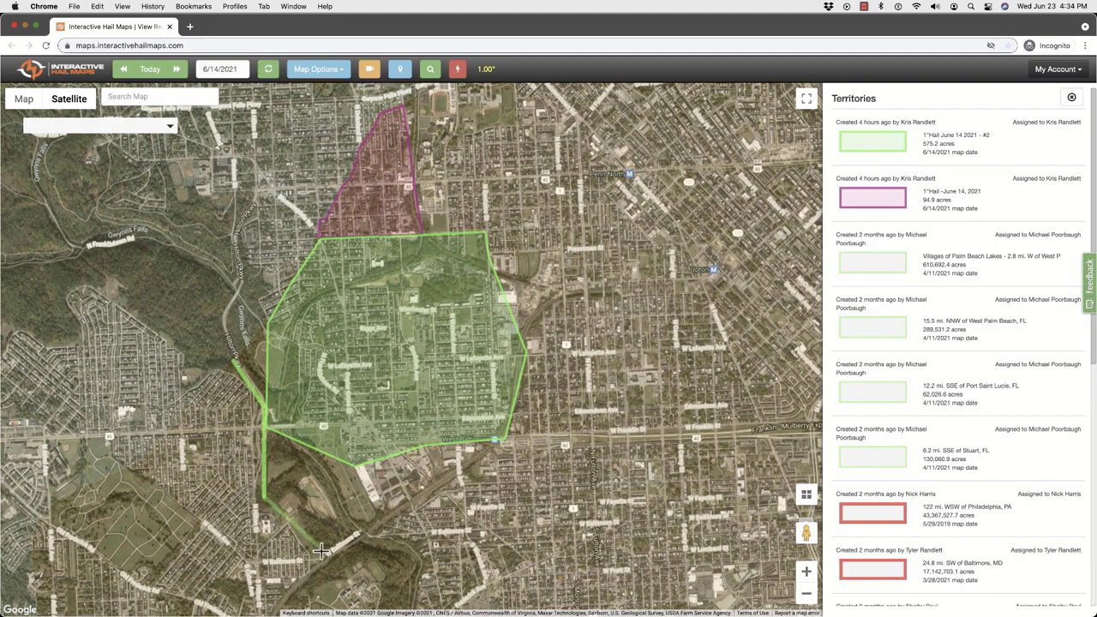
{"action": "left_click", "coordinate": [327, 562]}
Continue the boundary southwest, around the Saint Joseph's area and back northeast, and close the shape.
{"action": "left_click_drag", "start_coordinate": [275, 608], "coordinate": [334, 511]}
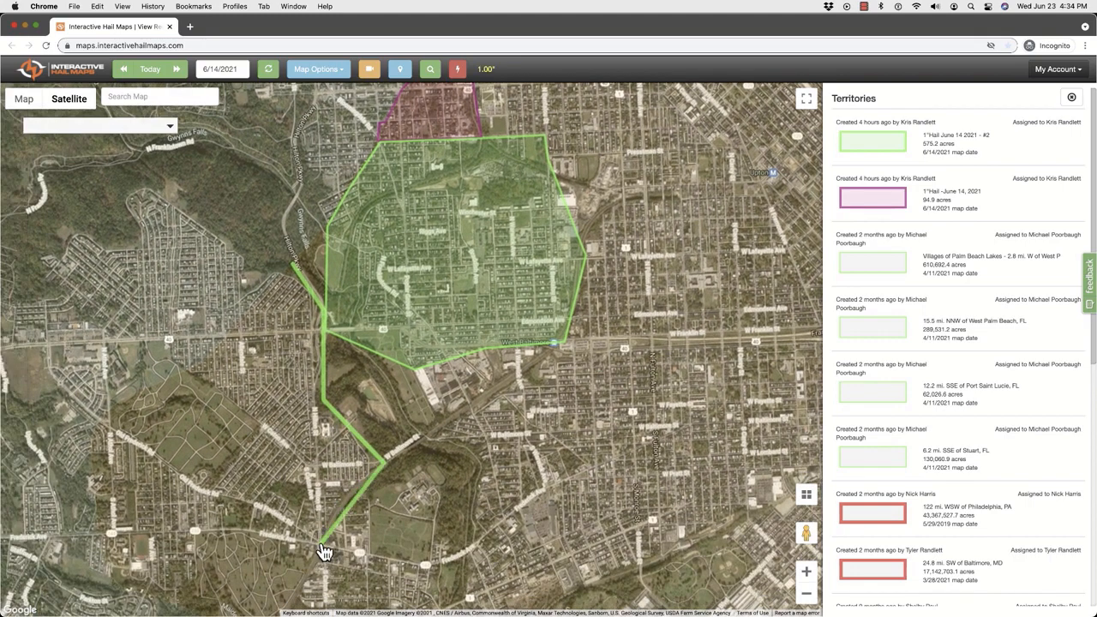
{"action": "left_click", "coordinate": [321, 542]}
{"action": "left_click", "coordinate": [196, 489]}
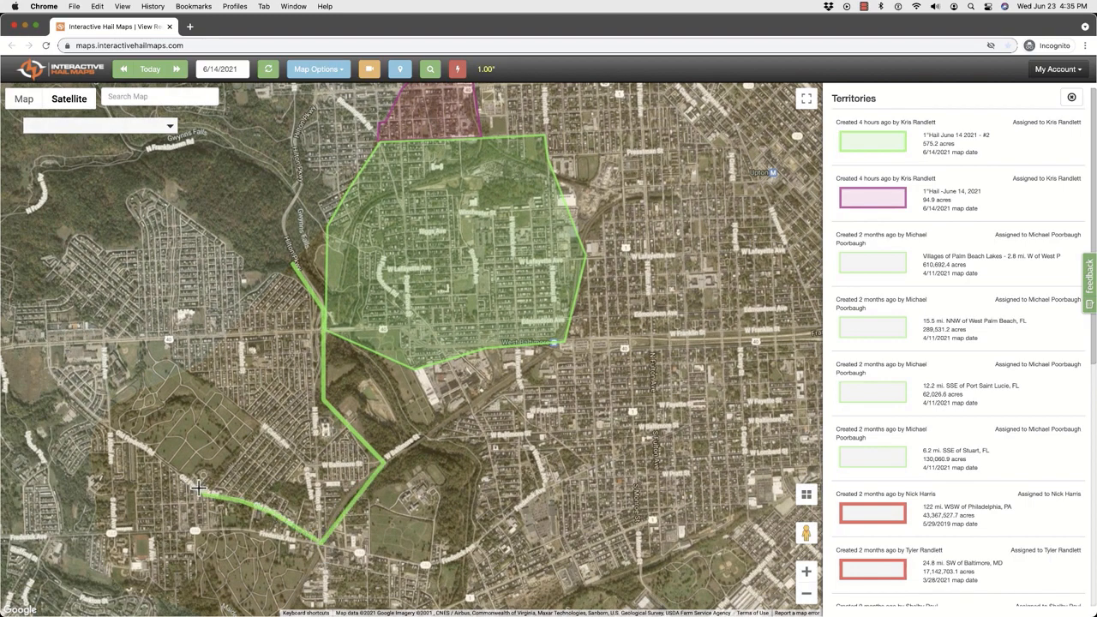
{"action": "left_click", "coordinate": [257, 423]}
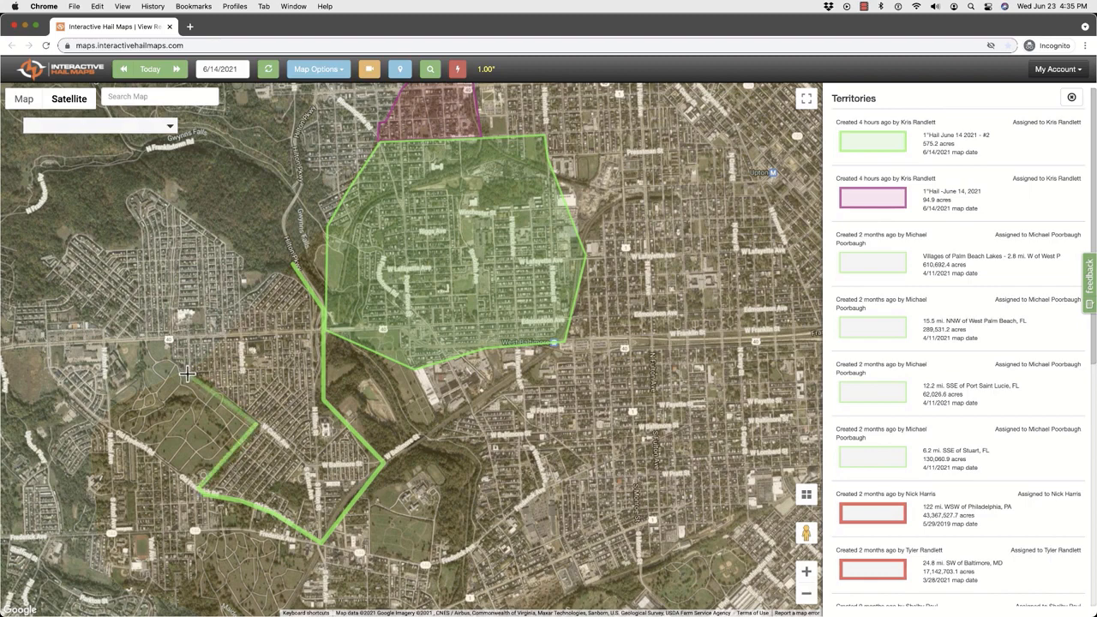
{"action": "left_click", "coordinate": [187, 372]}
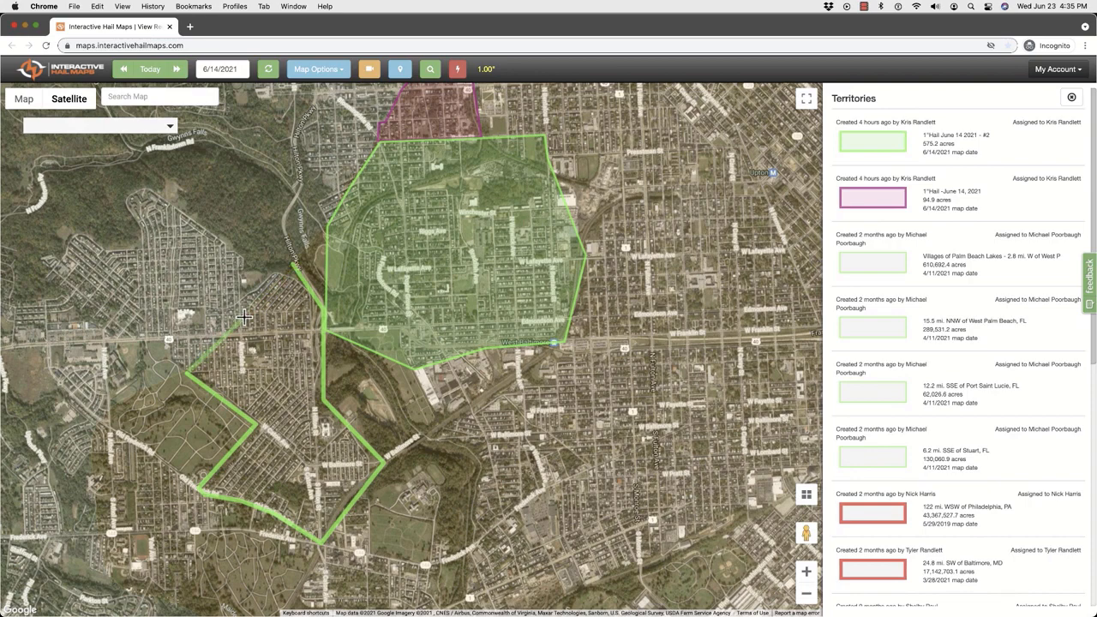
{"action": "double_click", "coordinate": [244, 317]}
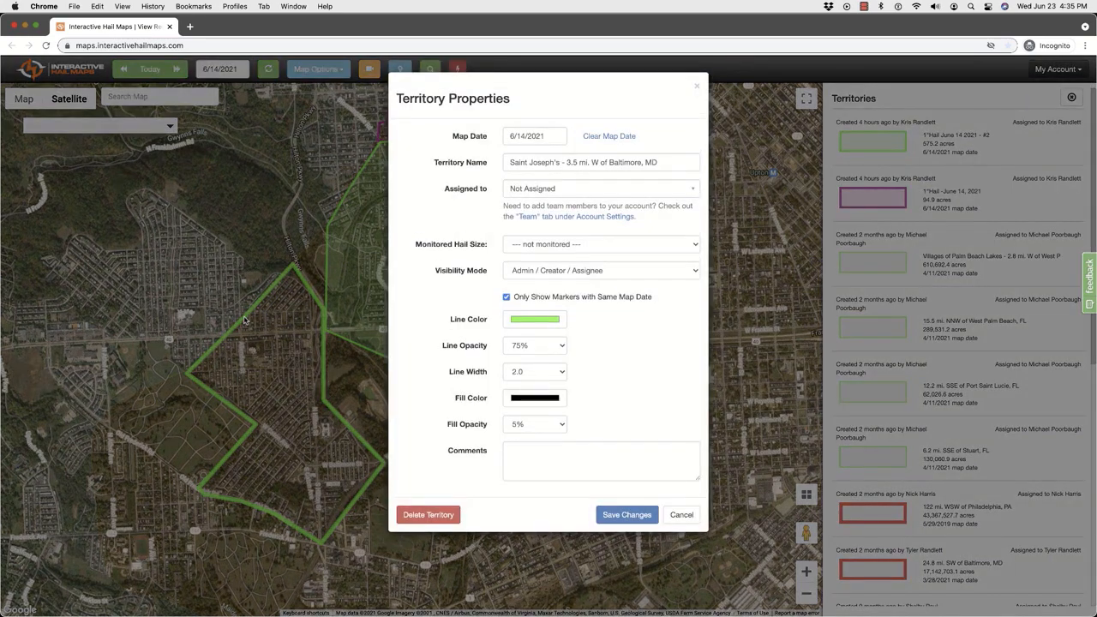
Name the territory 1"Hail June 14, 2021 #3 and save its properties.
{"action": "left_click_drag", "start_coordinate": [664, 162], "coordinate": [399, 168]}
{"action": "type", "text": "J"}
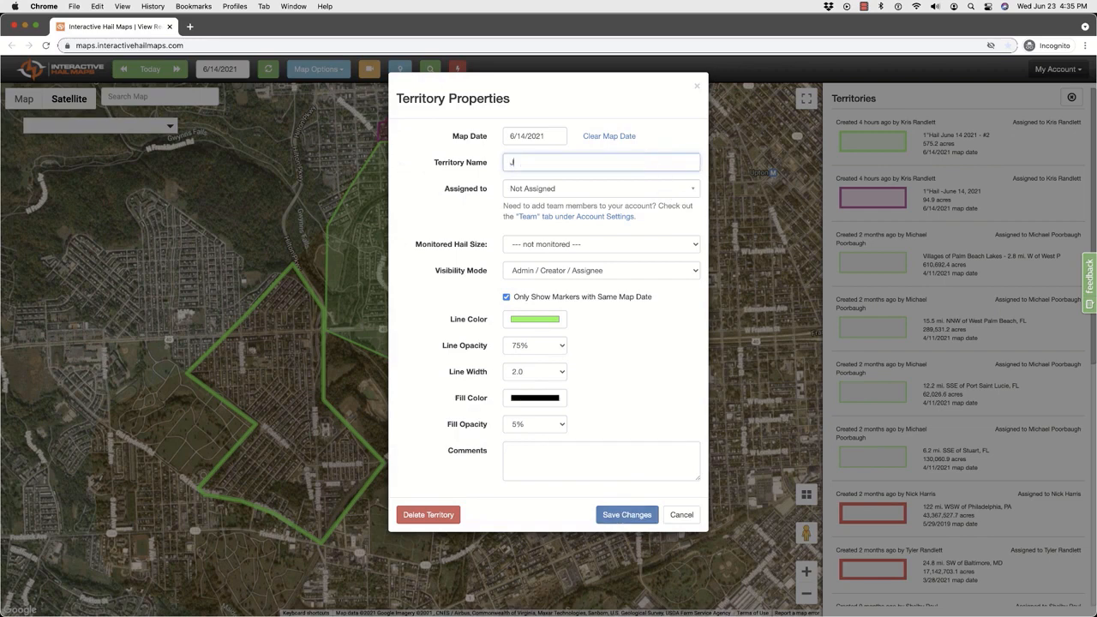
{"action": "key", "text": "BackSpace"}
{"action": "type", "text": "1\"Hail June 14, 202"}
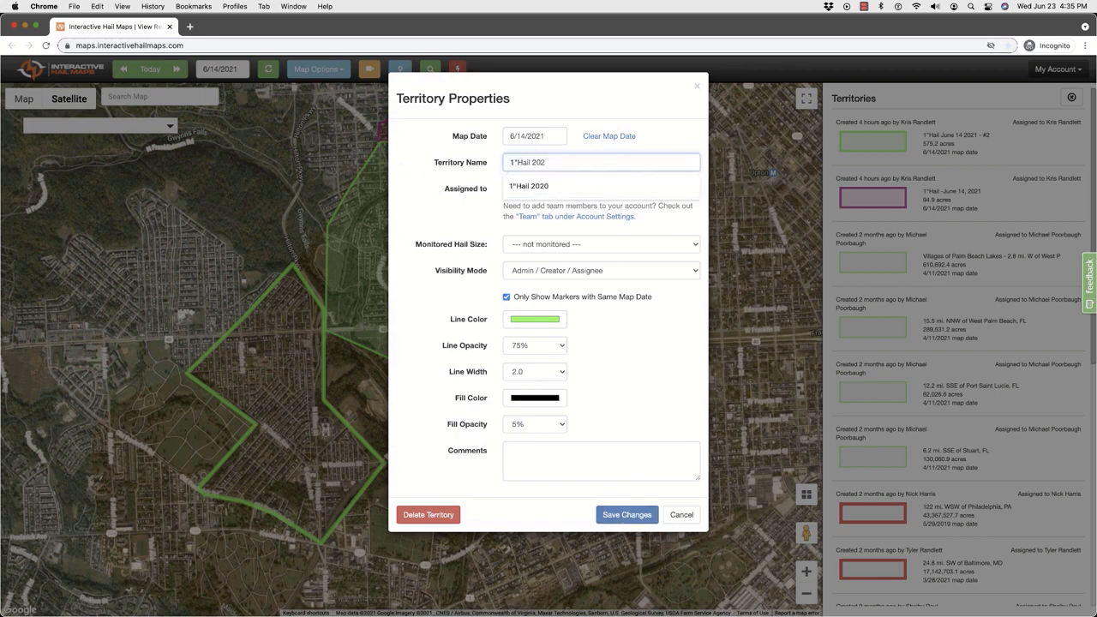
{"action": "type", "text": "1"}
{"action": "key", "text": "Left"}
{"action": "key", "text": "Left"}
{"action": "key", "text": "Left"}
{"action": "key", "text": "Left"}
{"action": "type", "text": "June 14,"}
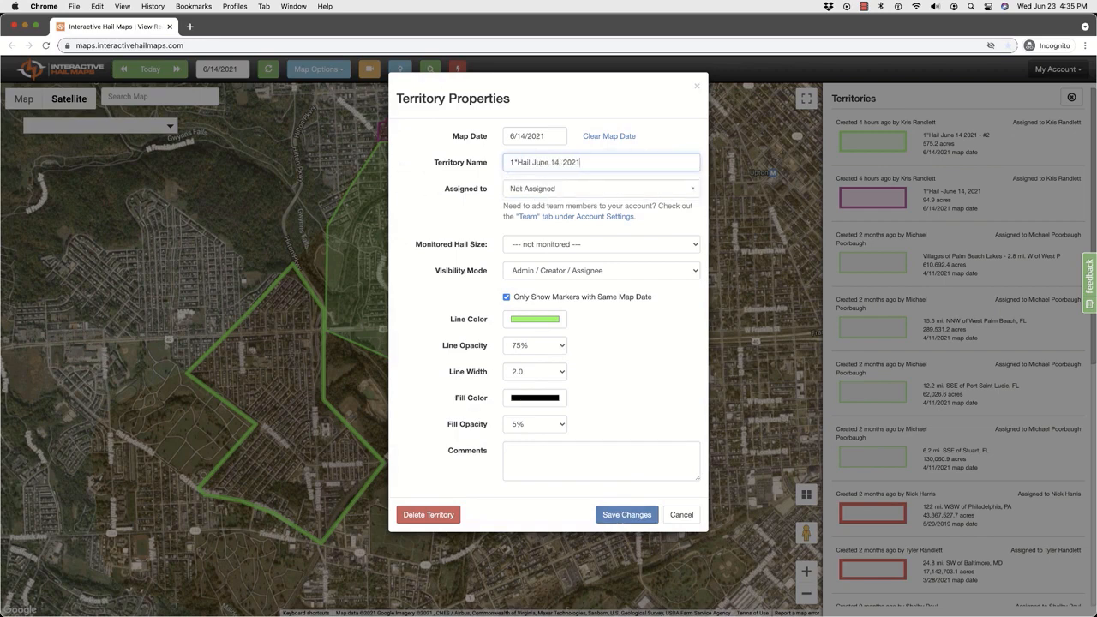
{"action": "left_click", "coordinate": [626, 516]}
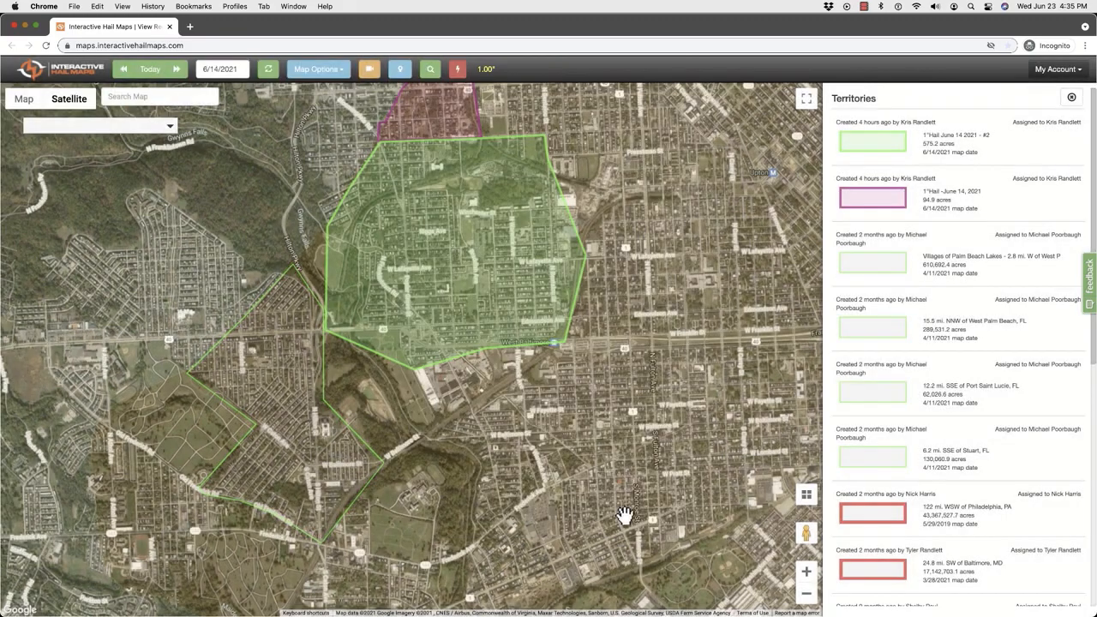
Retrieve the contact data for the #3 territory, agreeing to the terms and leaving the Do Not Call account number blank.
{"action": "left_click", "coordinate": [292, 334]}
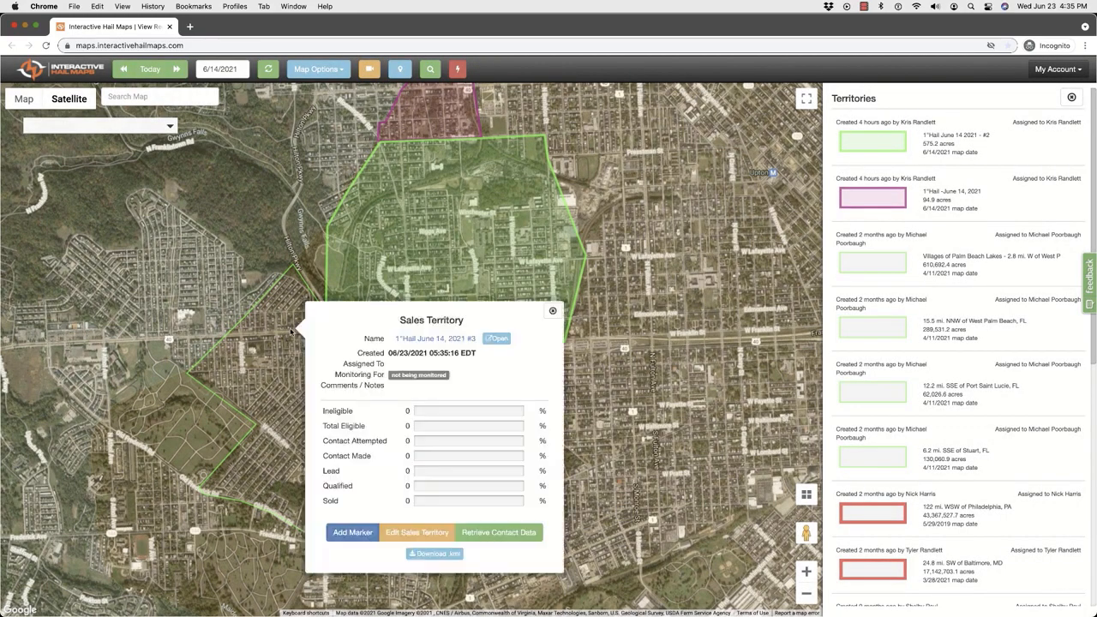
{"action": "left_click", "coordinate": [484, 536]}
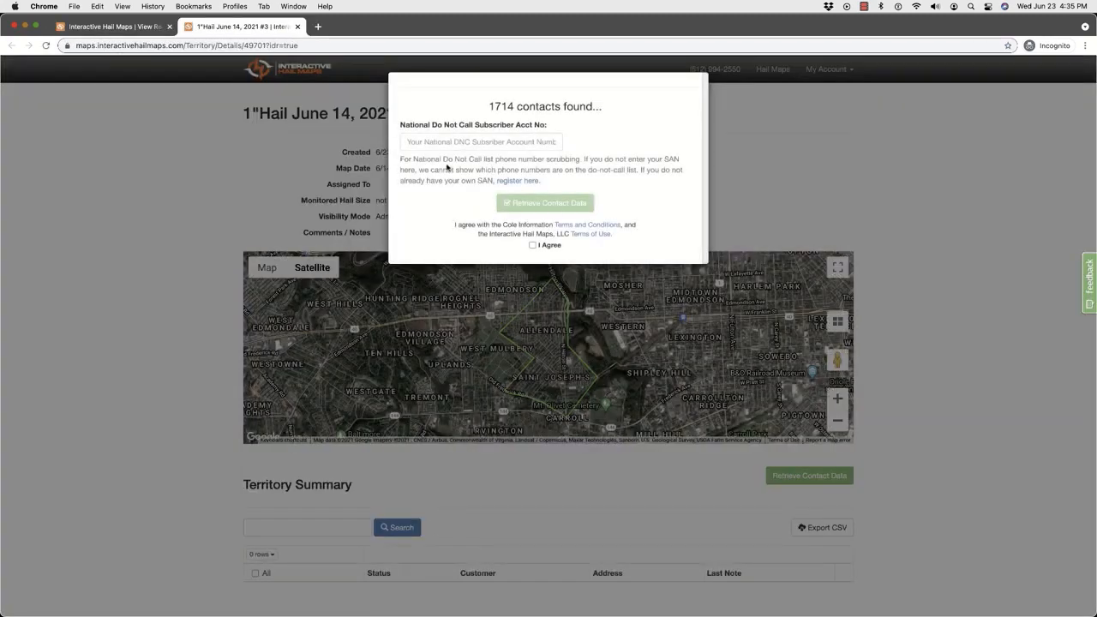
{"action": "left_click", "coordinate": [406, 141]}
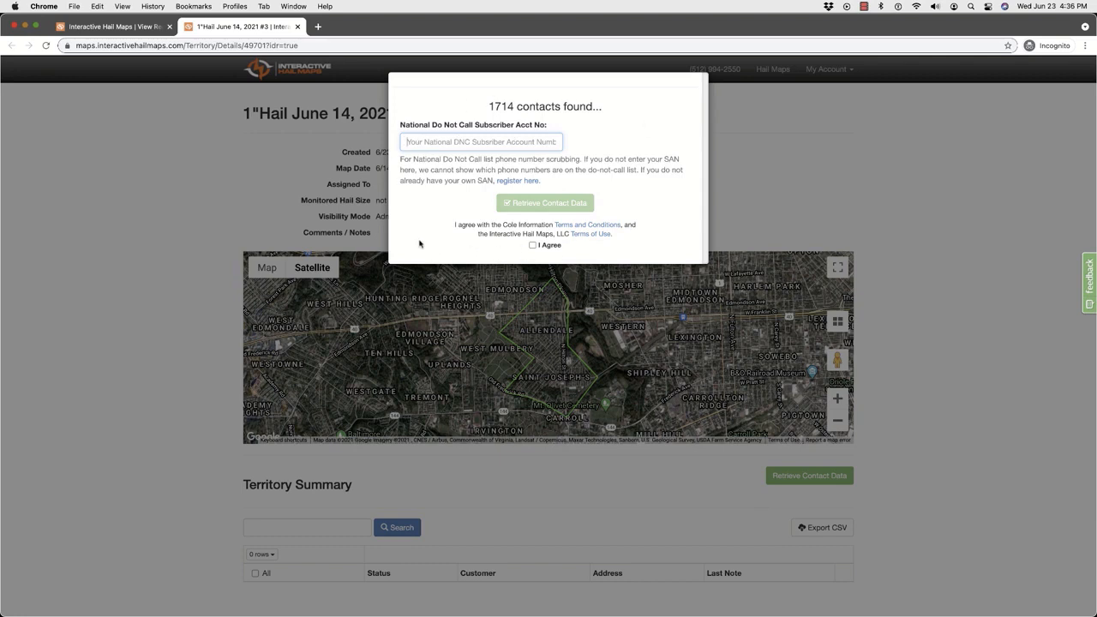
{"action": "left_click", "coordinate": [532, 245]}
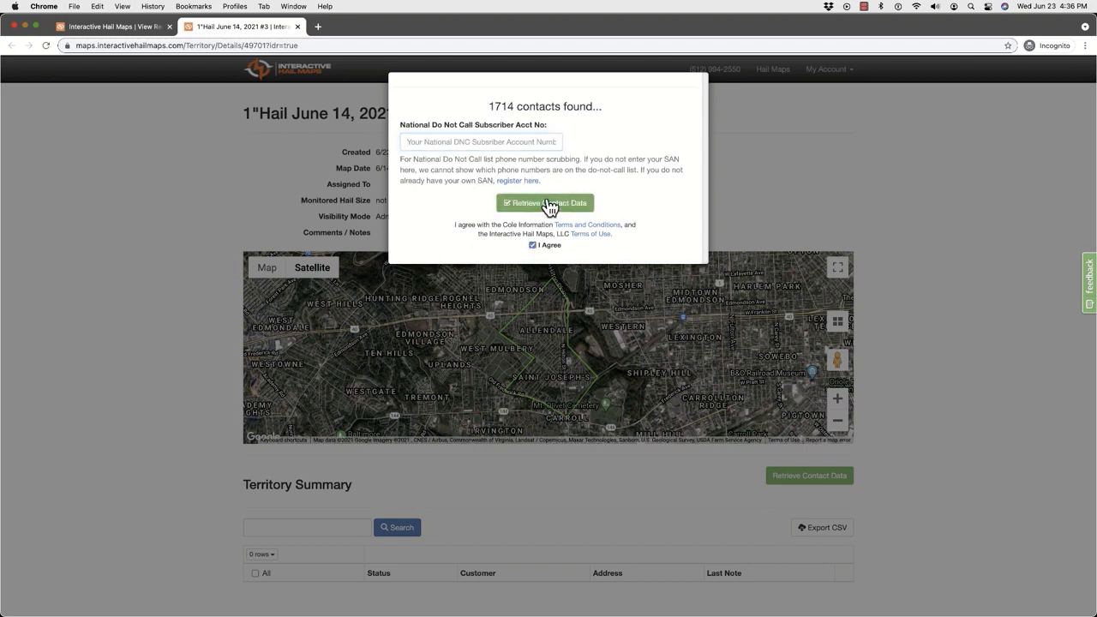
{"action": "left_click", "coordinate": [552, 208]}
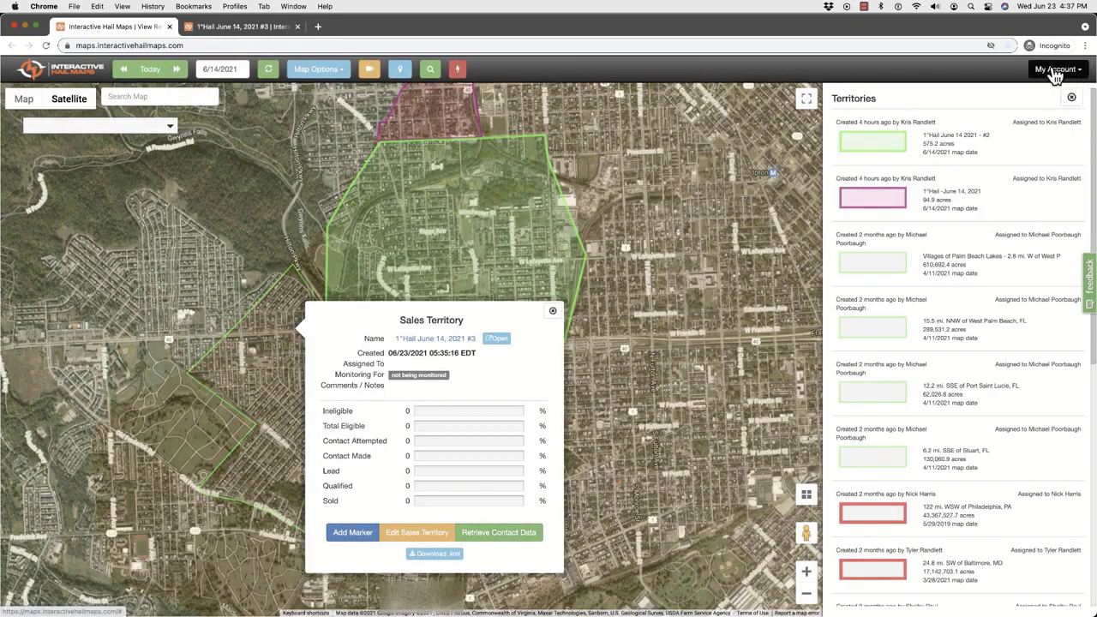
Filter the account's address markers by the tags #territory_49698, #territory_49699 and #territory_49701.
{"action": "left_click", "coordinate": [1055, 72]}
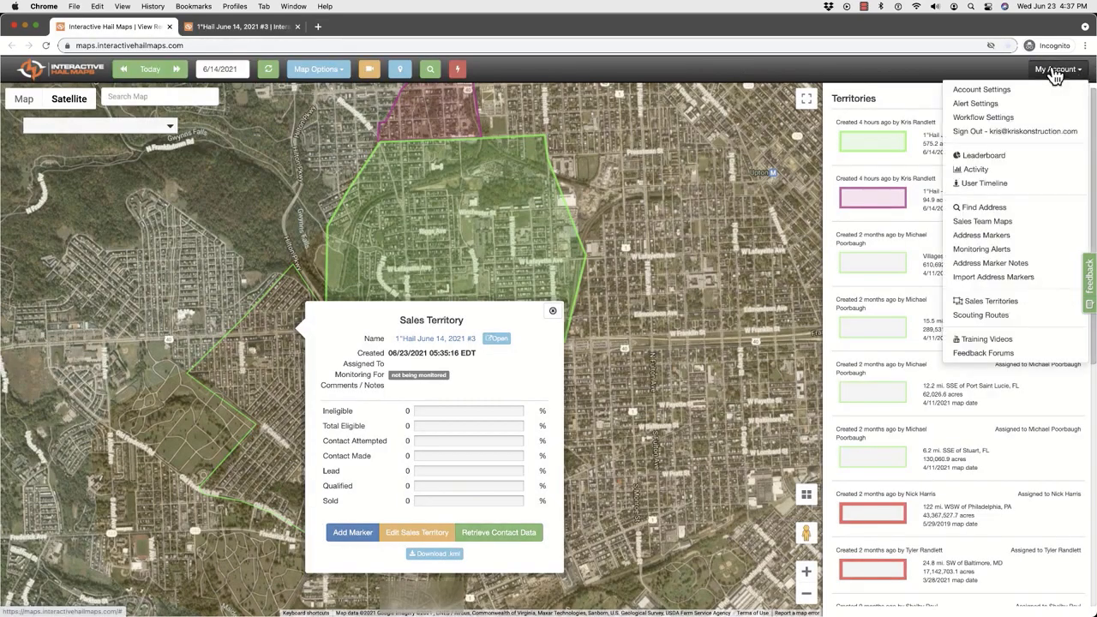
{"action": "left_click", "coordinate": [970, 240]}
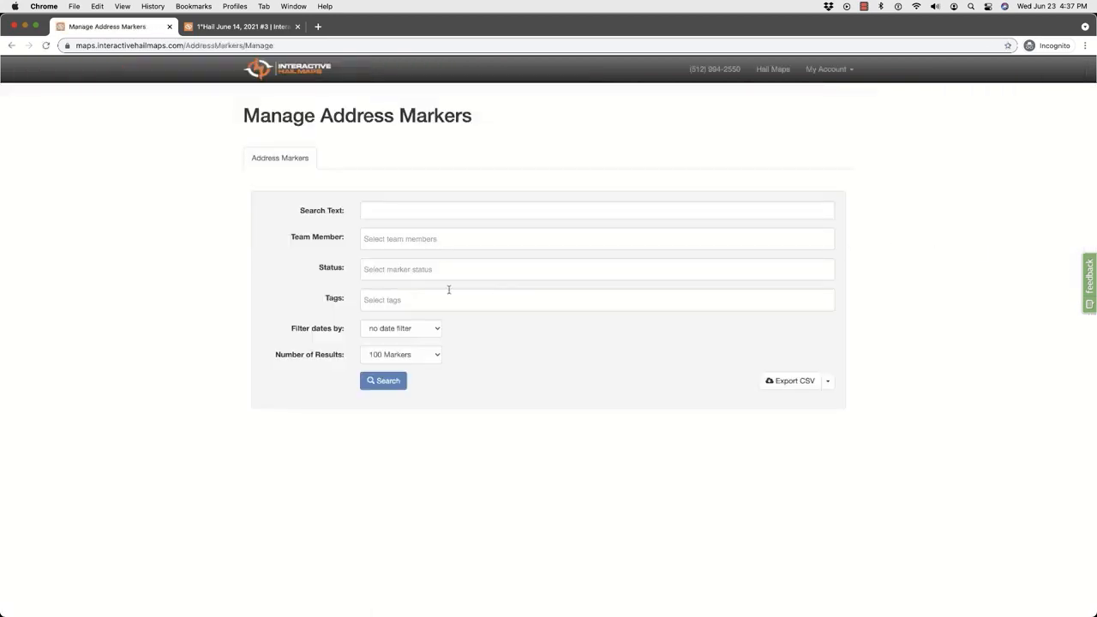
{"action": "left_click", "coordinate": [377, 300]}
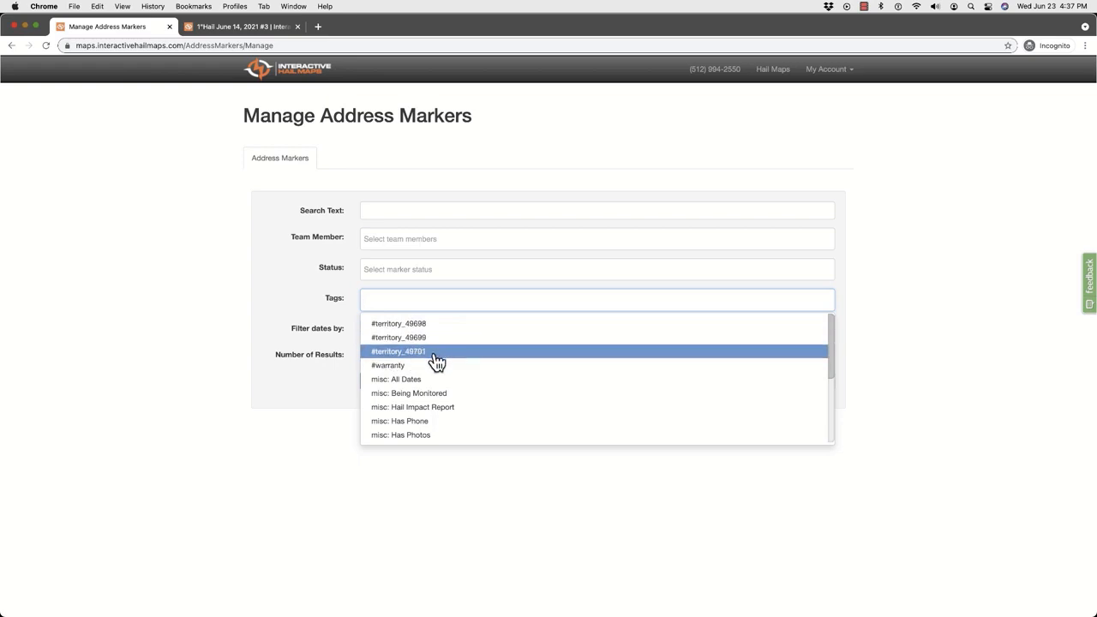
{"action": "left_click", "coordinate": [378, 323]}
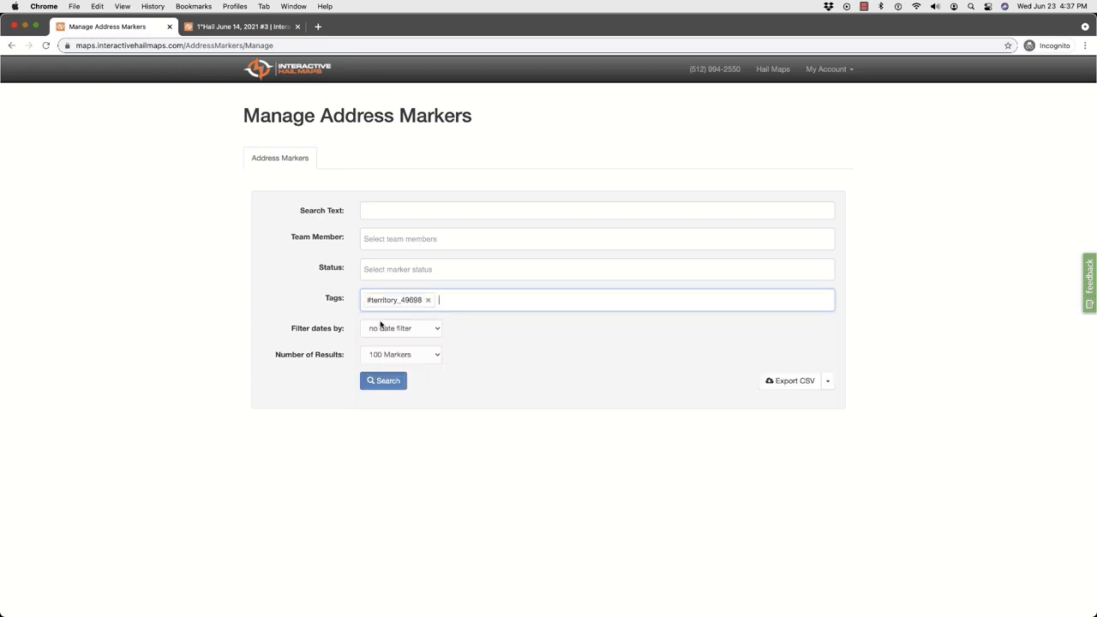
{"action": "left_click", "coordinate": [455, 294]}
{"action": "left_click", "coordinate": [415, 339]}
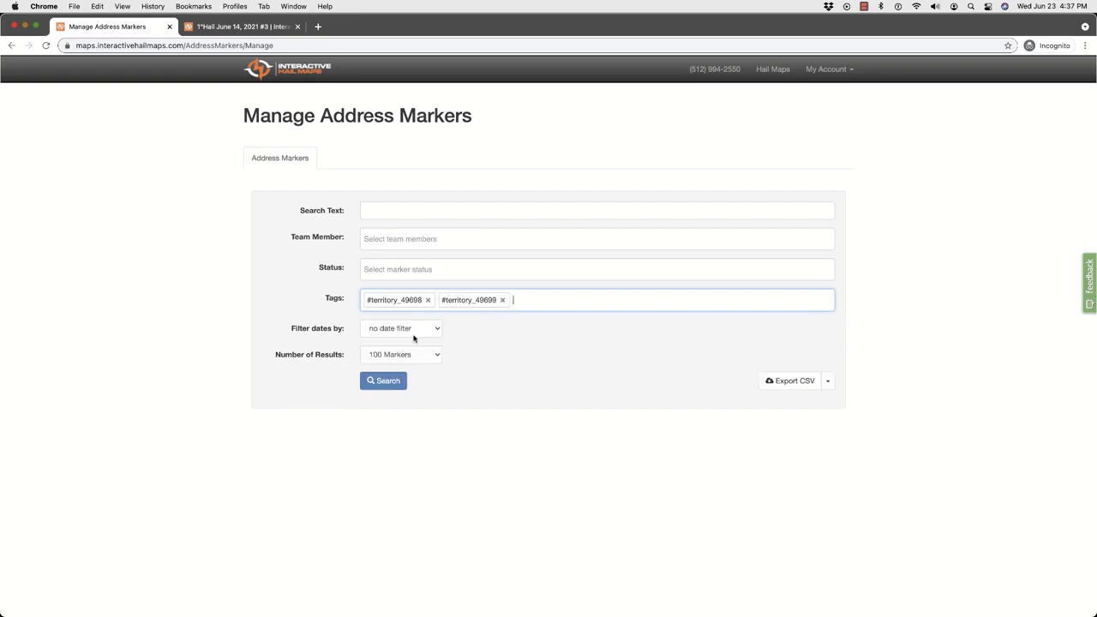
{"action": "left_click", "coordinate": [517, 300]}
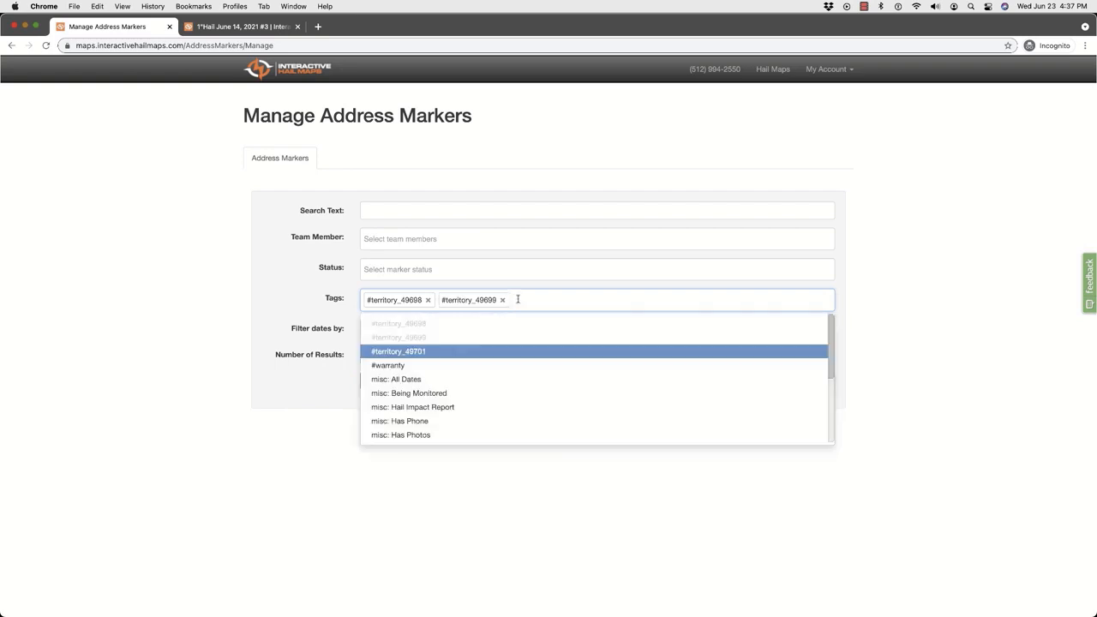
{"action": "left_click", "coordinate": [419, 354]}
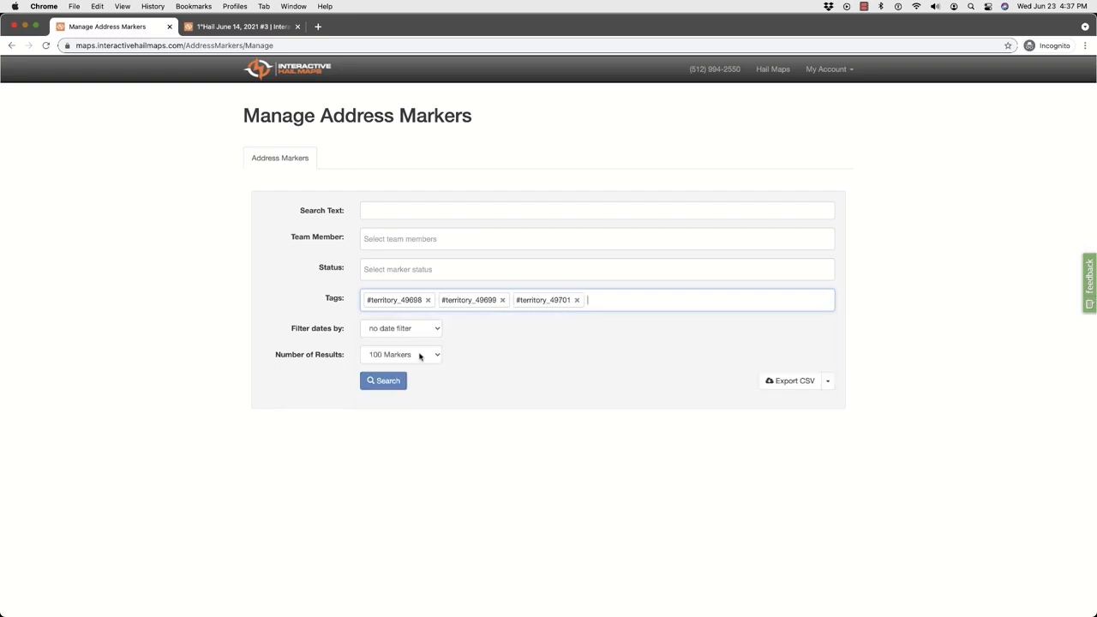
Set the number of results to All Markers and export all contacts as a CSV file.
{"action": "left_click", "coordinate": [376, 355]}
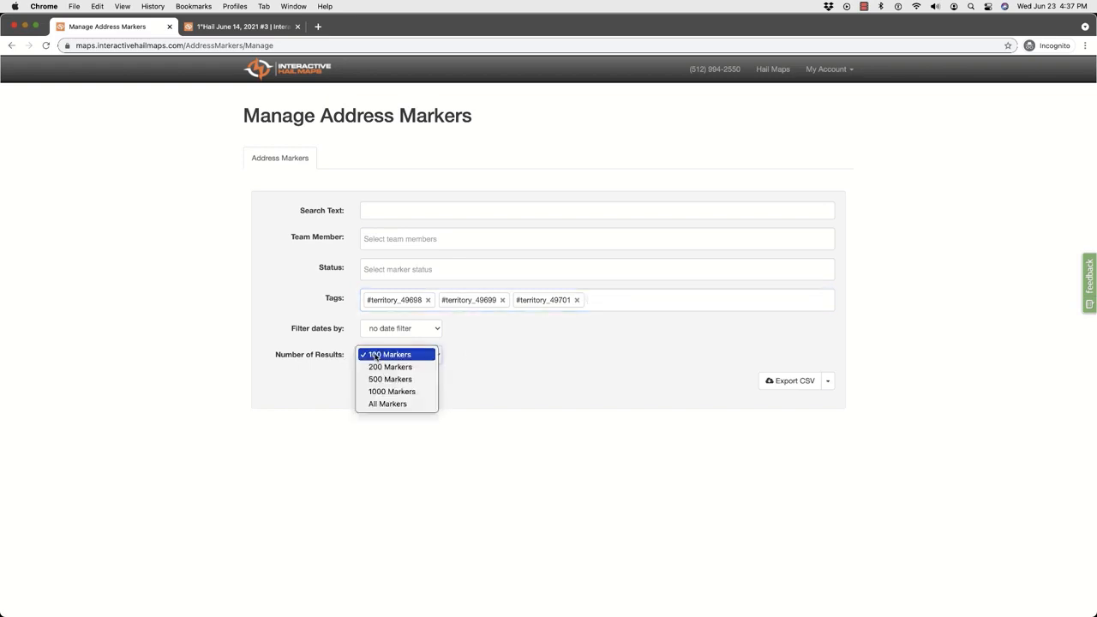
{"action": "left_click", "coordinate": [371, 404]}
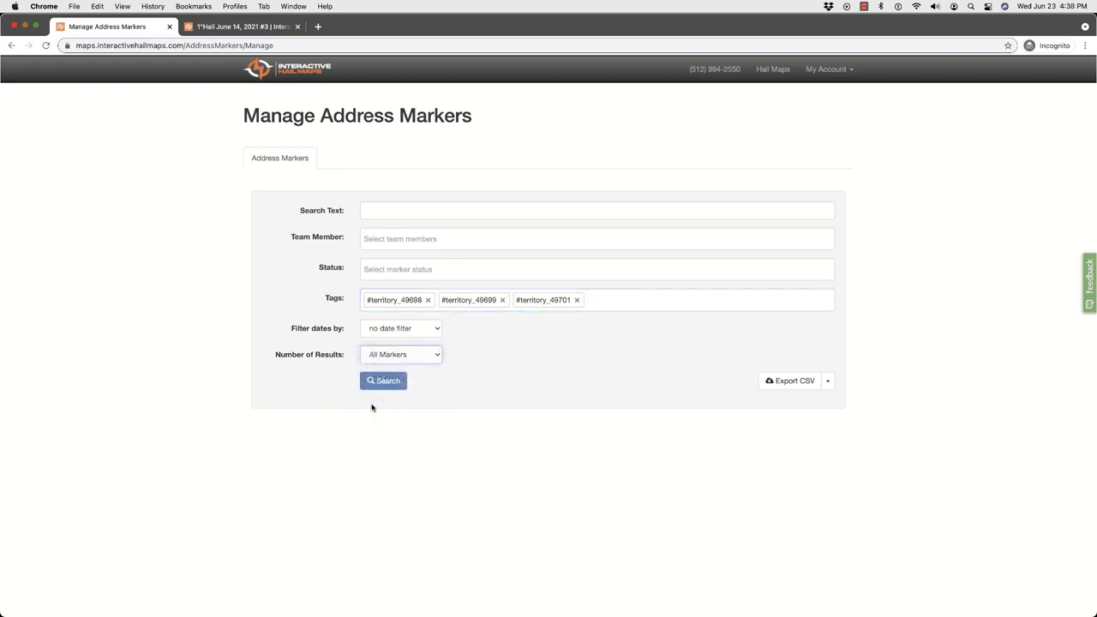
{"action": "left_click", "coordinate": [827, 382]}
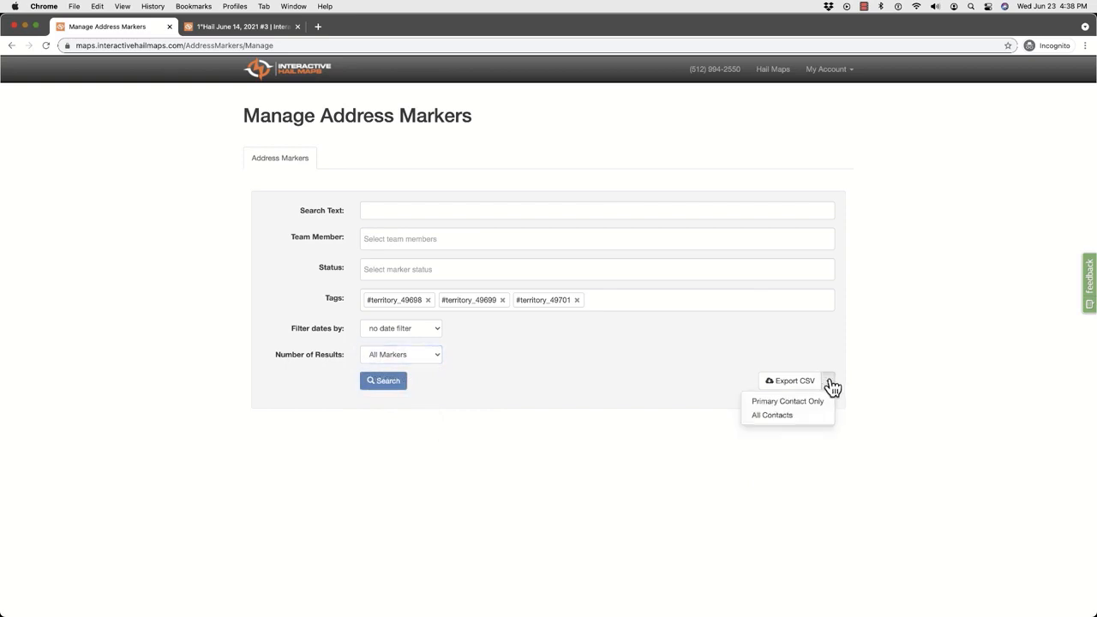
{"action": "left_click", "coordinate": [780, 417]}
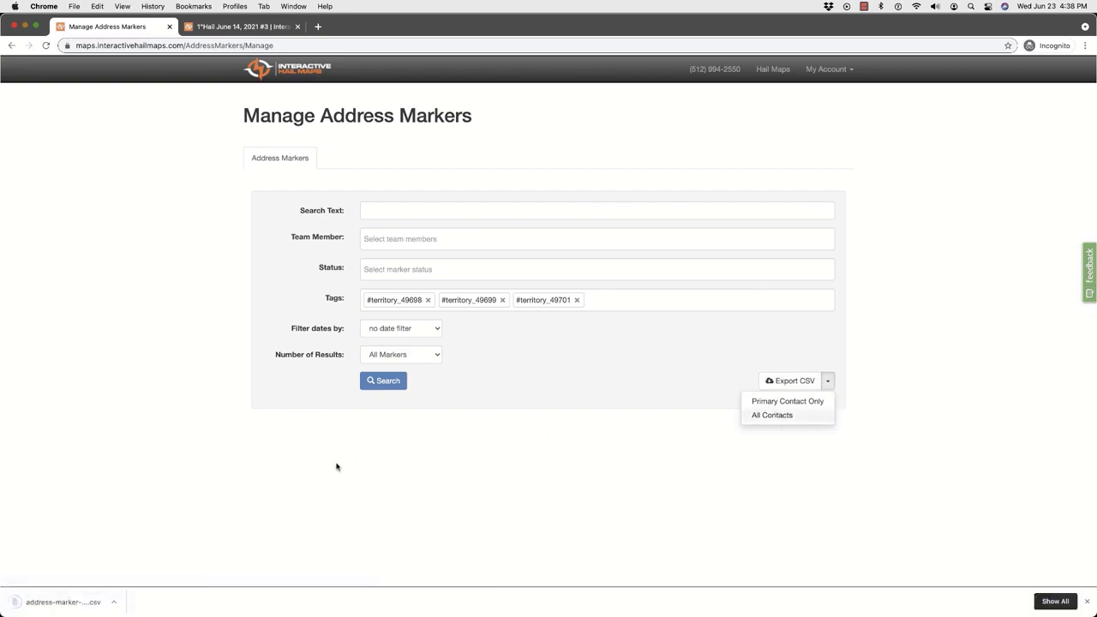
Open the exported address-marker CSV in Numbers and look through its marker, customer, address and phone columns.
{"action": "left_click", "coordinate": [54, 600]}
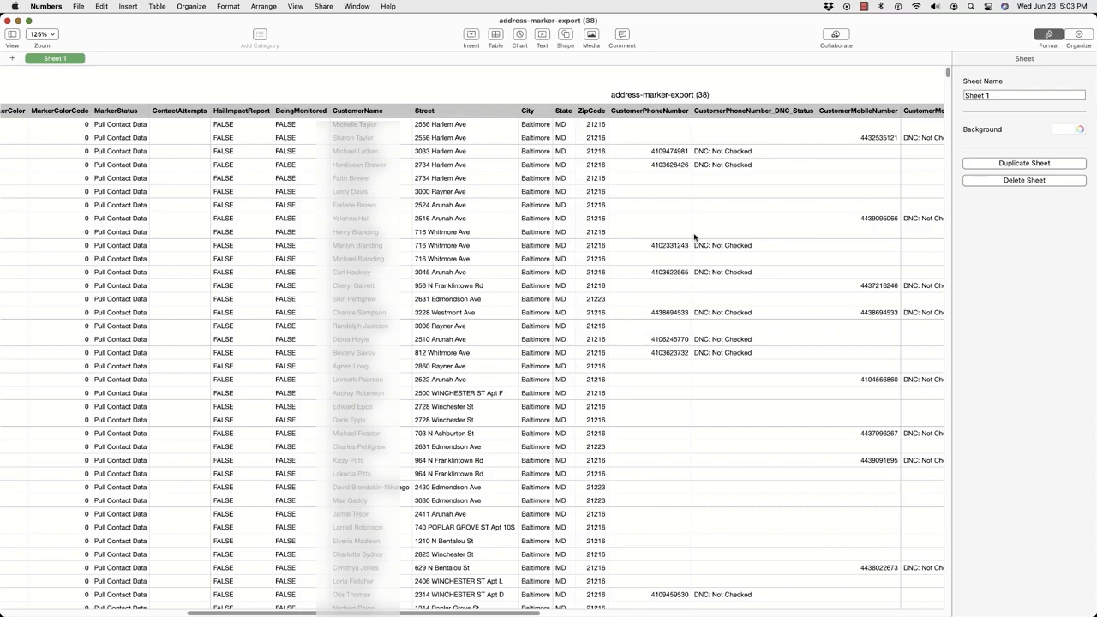
{"action": "scroll", "coordinate": [694, 237], "scroll_direction": "left", "scroll_amount": 5}
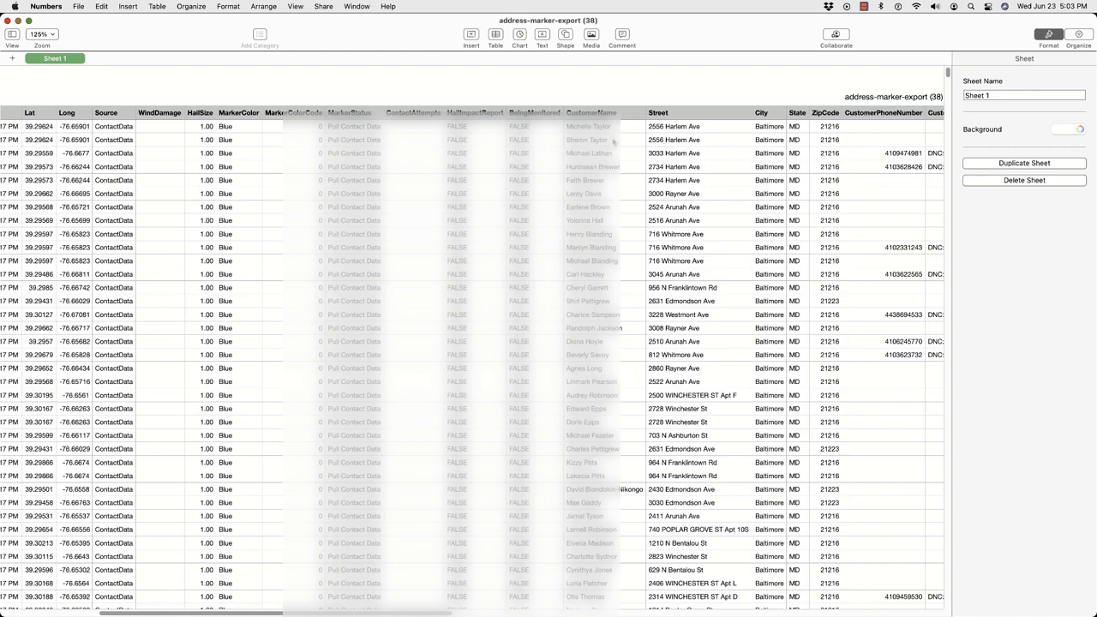
{"action": "scroll", "coordinate": [705, 146], "scroll_direction": "right", "scroll_amount": 5}
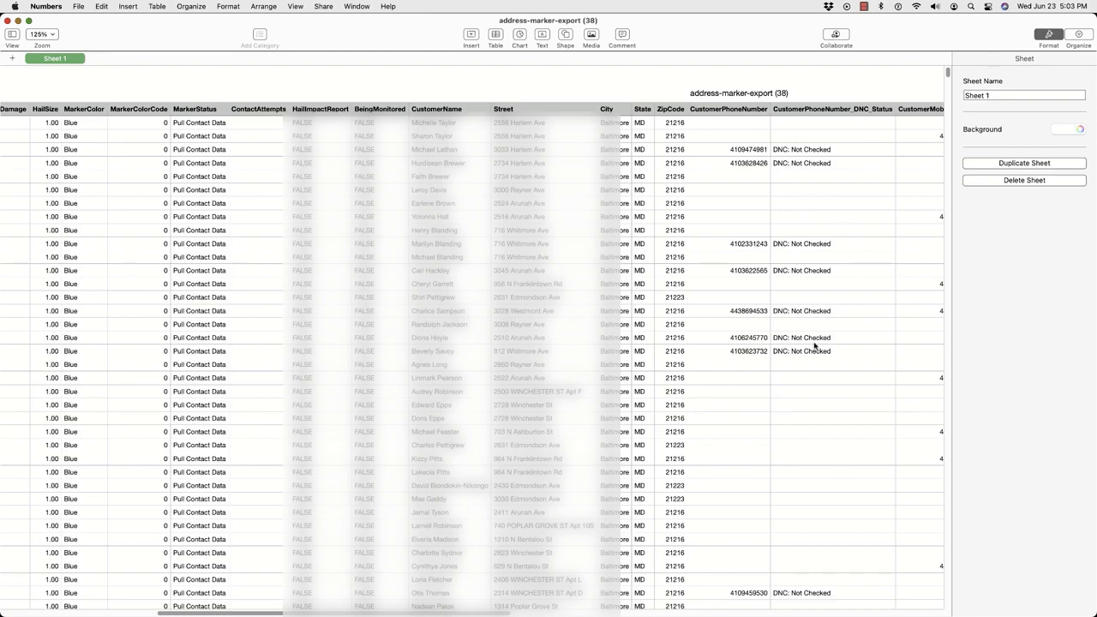
{"action": "scroll", "coordinate": [813, 346], "scroll_direction": "right", "scroll_amount": 3}
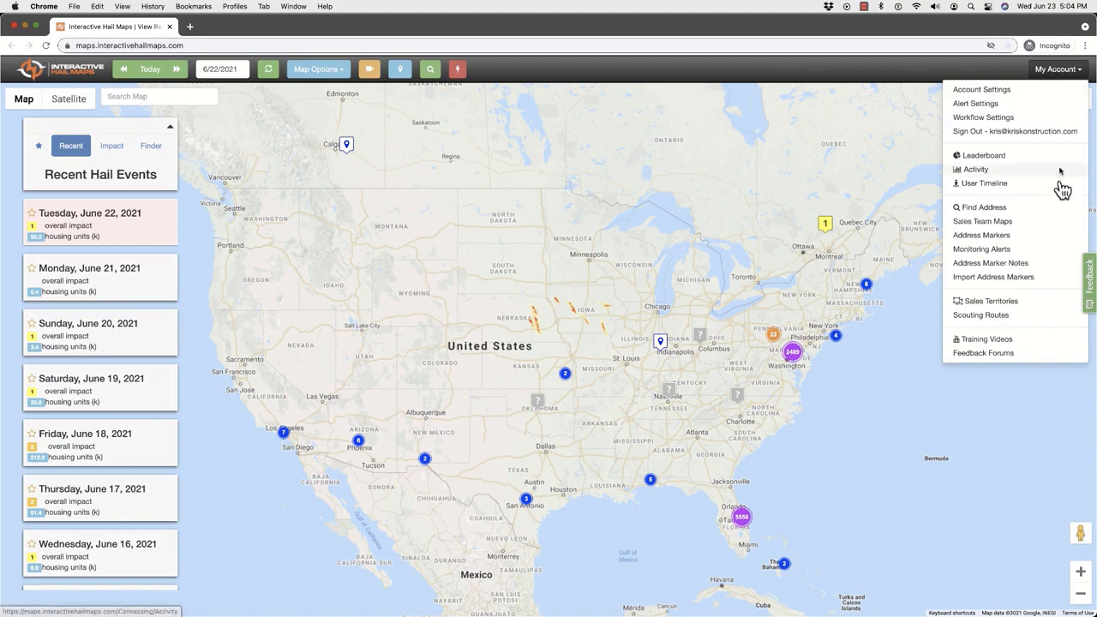
Return to Interactive Hail Maps and show the list of sales territories beside the map.
{"action": "left_click", "coordinate": [970, 307]}
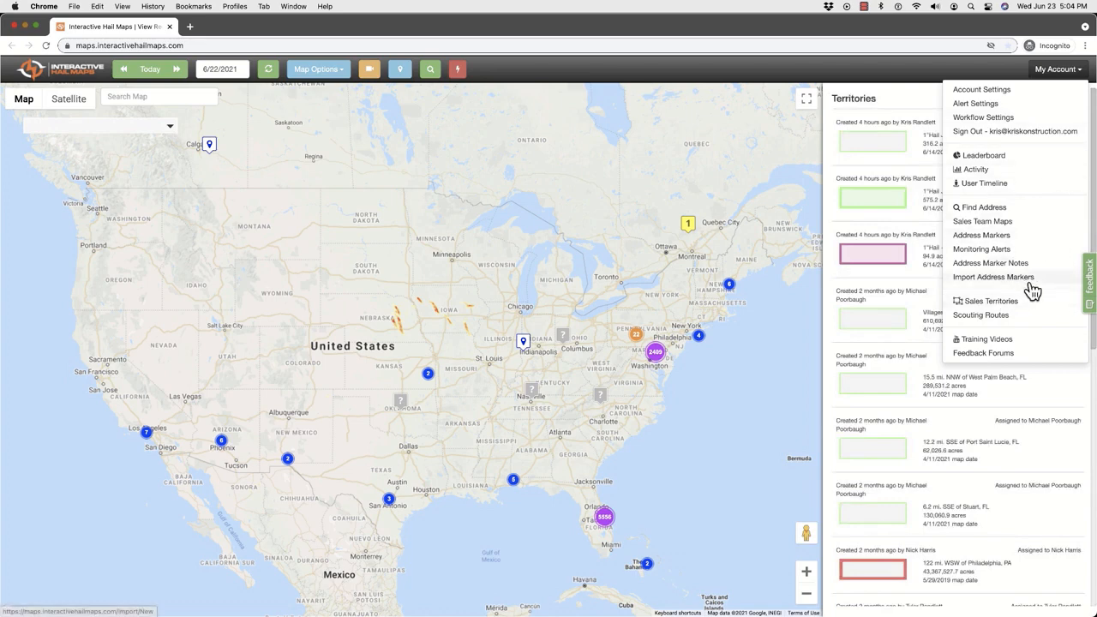
Locate the territory 1"Hail June 14, 2021 #3 on the map and bring up its sales territory information.
{"action": "left_click", "coordinate": [927, 71]}
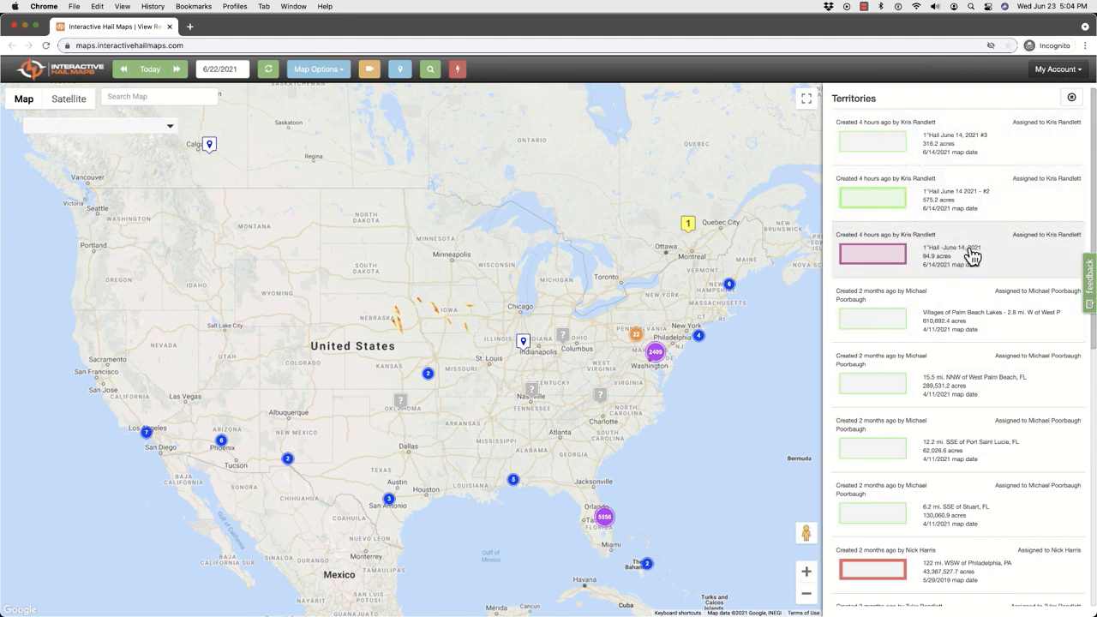
{"action": "left_click", "coordinate": [981, 152]}
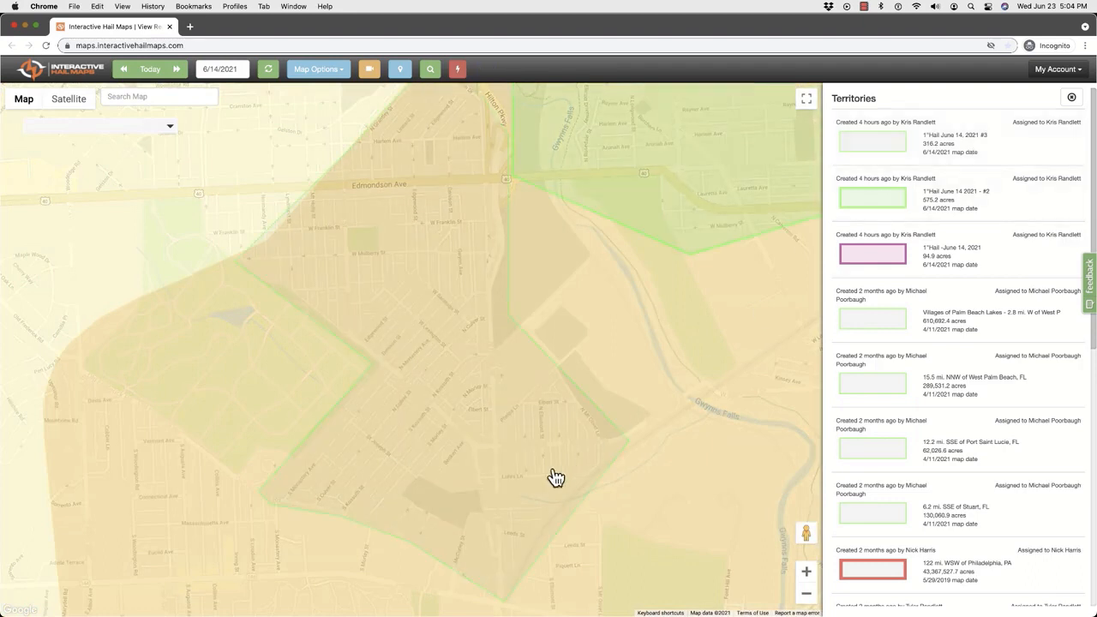
{"action": "left_click", "coordinate": [423, 200]}
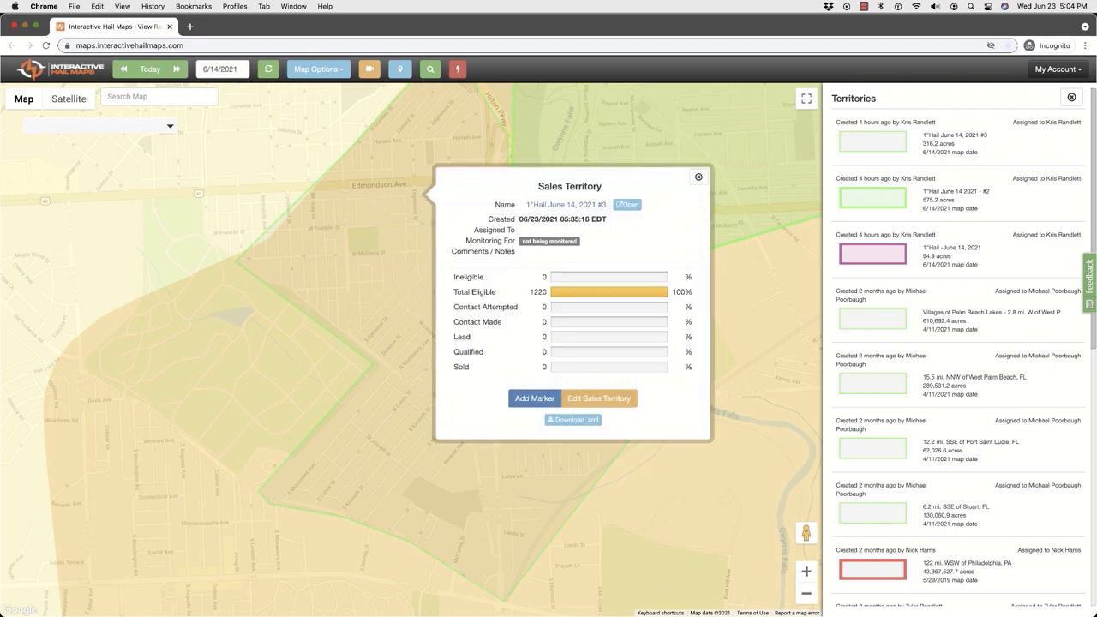
Open the full details page of territory #3, look through its summary and contact list, and return to the map.
{"action": "left_click", "coordinate": [628, 207]}
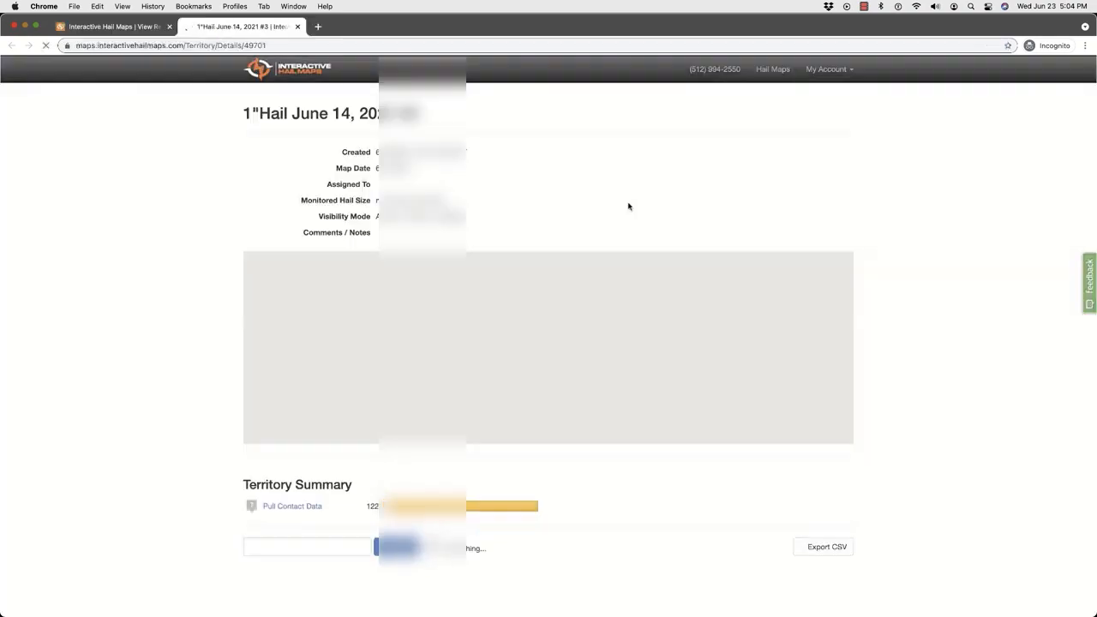
{"action": "scroll", "coordinate": [668, 500], "scroll_direction": "down", "scroll_amount": 10}
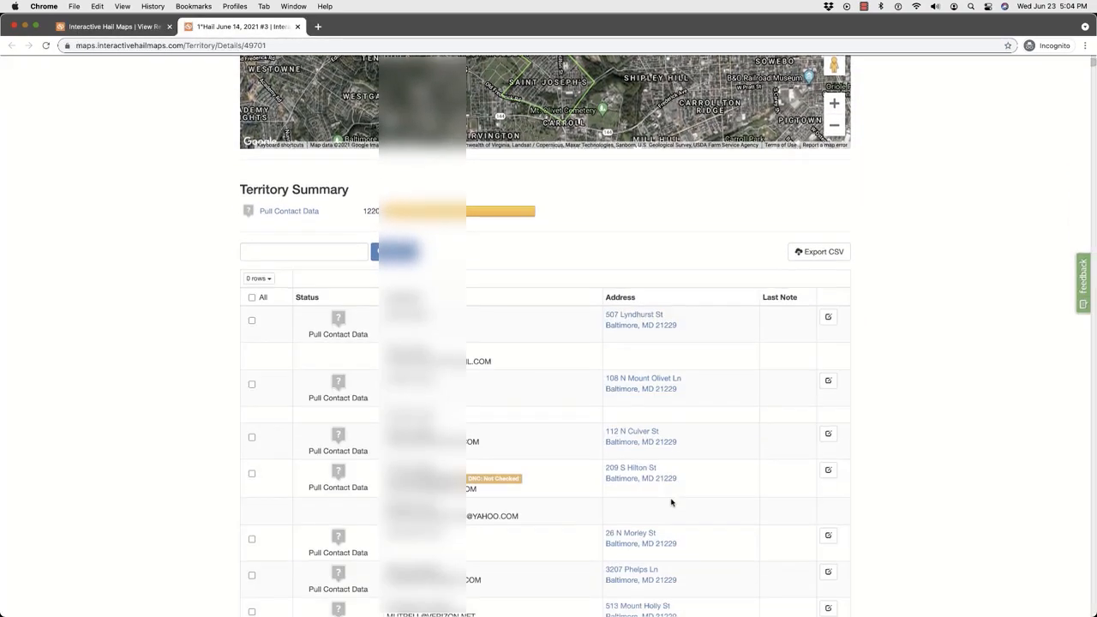
{"action": "scroll", "coordinate": [671, 500], "scroll_direction": "down", "scroll_amount": 4}
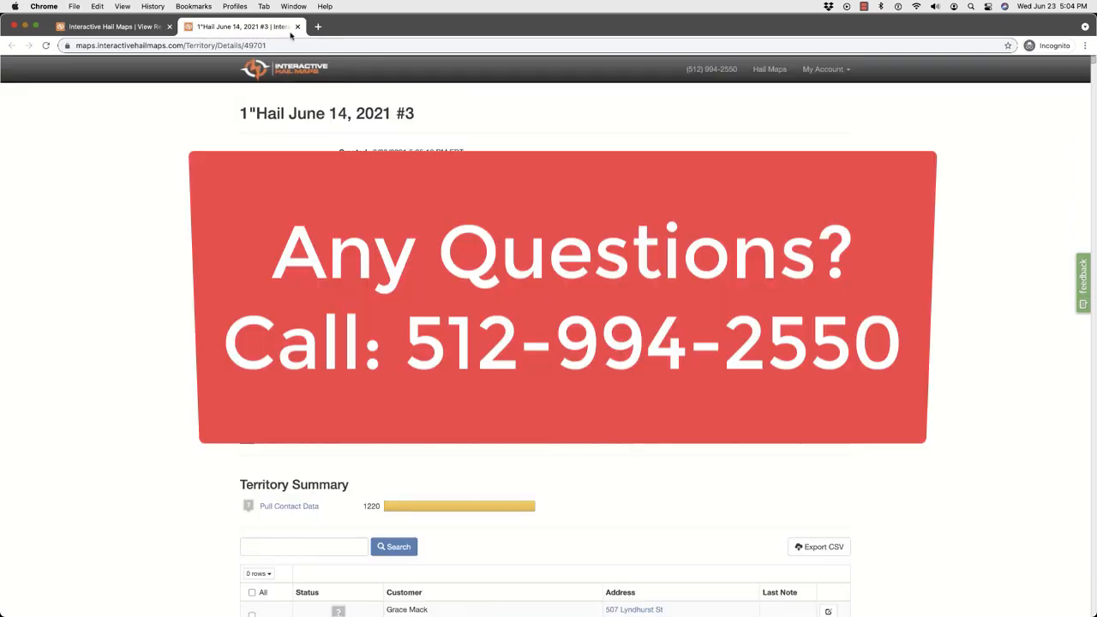
{"action": "left_click", "coordinate": [297, 27]}
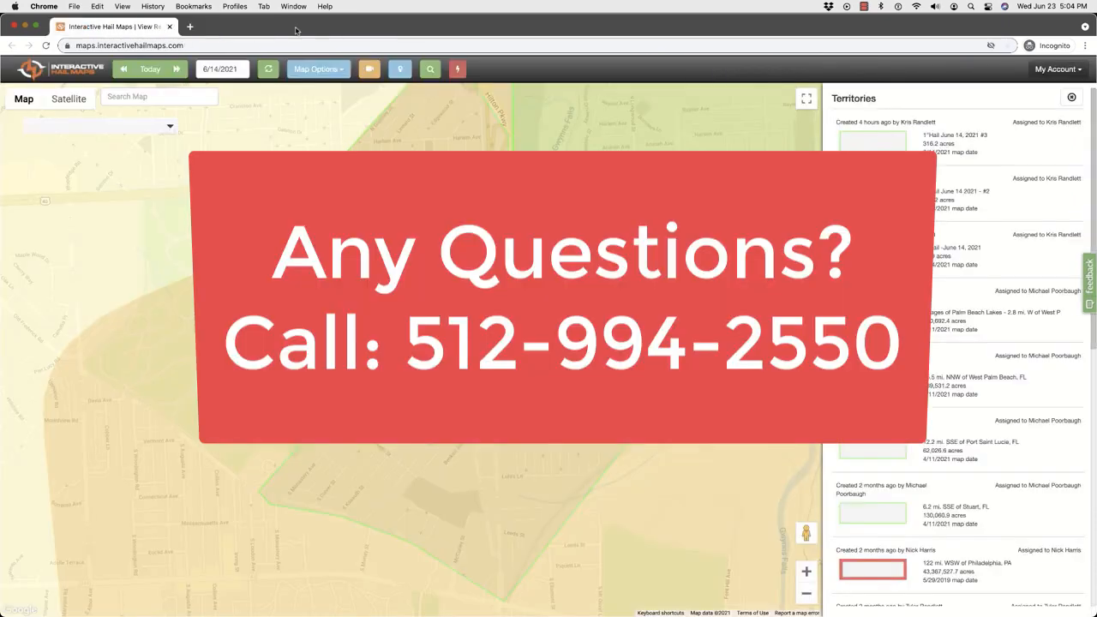